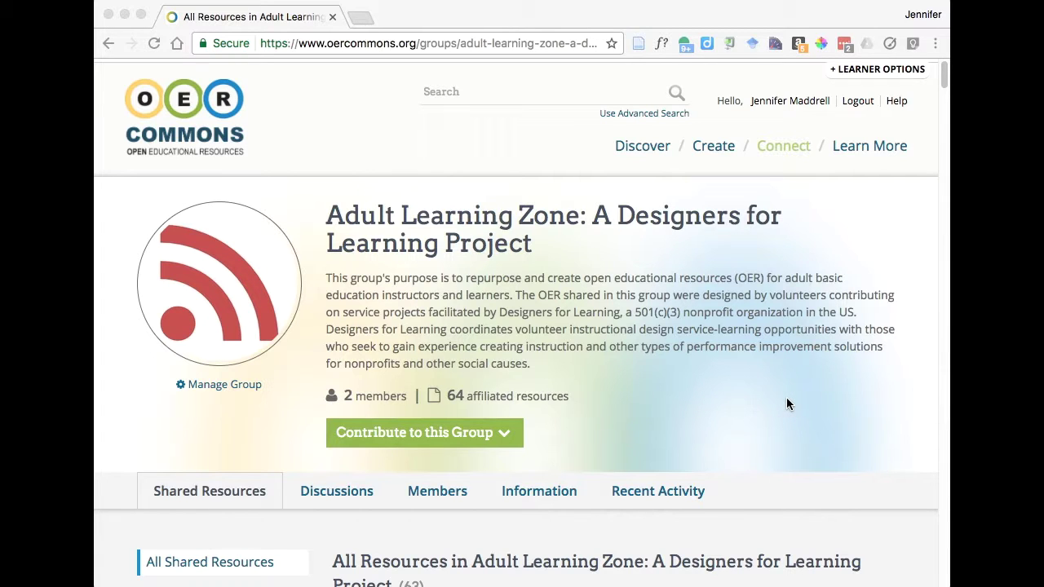
- Scroll down the Adult Learning Zone group page to its All Shared Resources list and search field
scroll(786, 404, "down", 2)
scroll(785, 402, "down", 2)
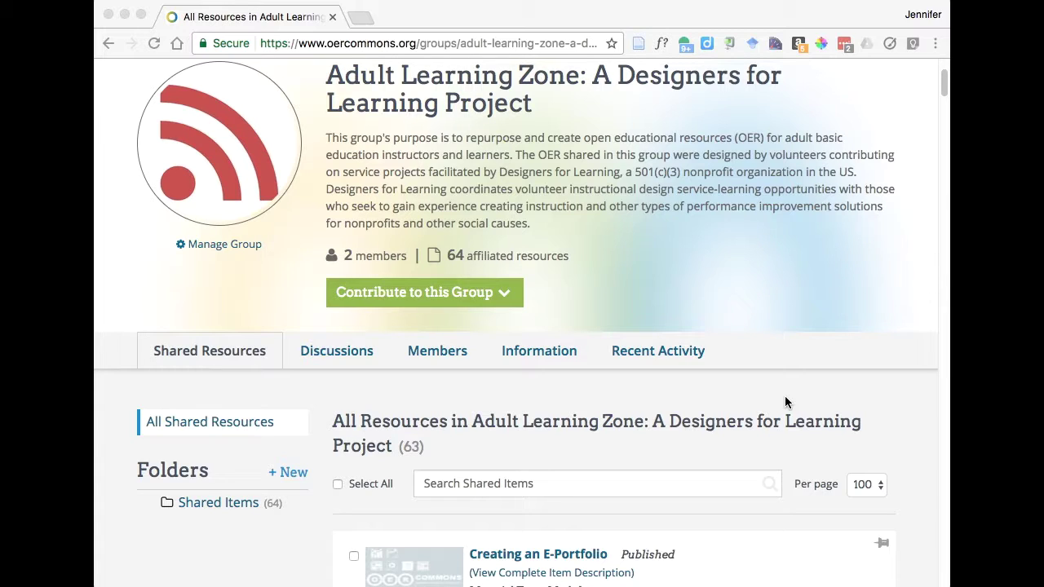
scroll(784, 402, "down", 5)
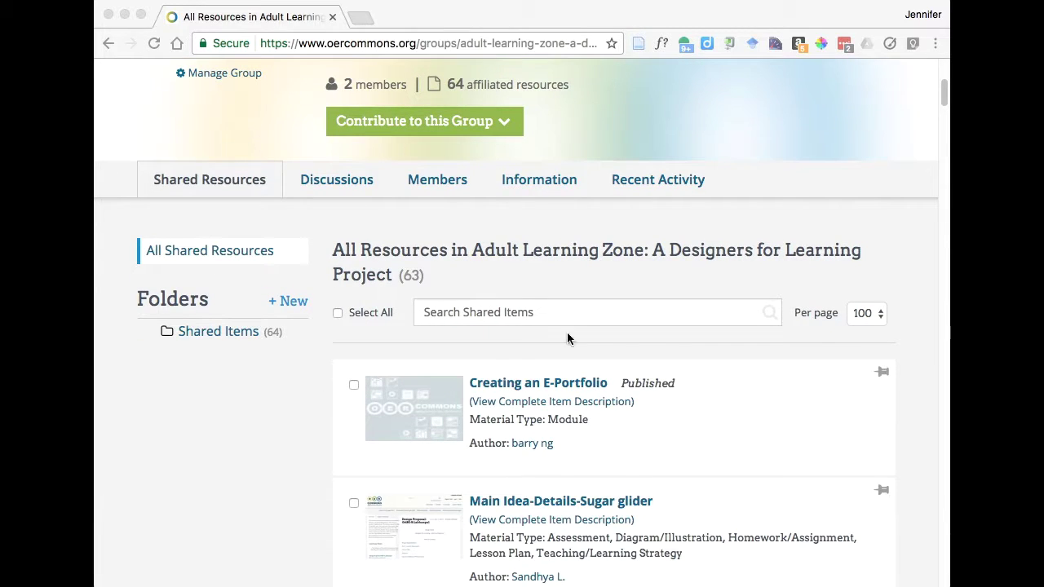
- Search the group's shared items by the original author's name, leaving only Job Interview Basics-Observe, Discuss, Create
left_click(438, 314)
left_click(517, 313)
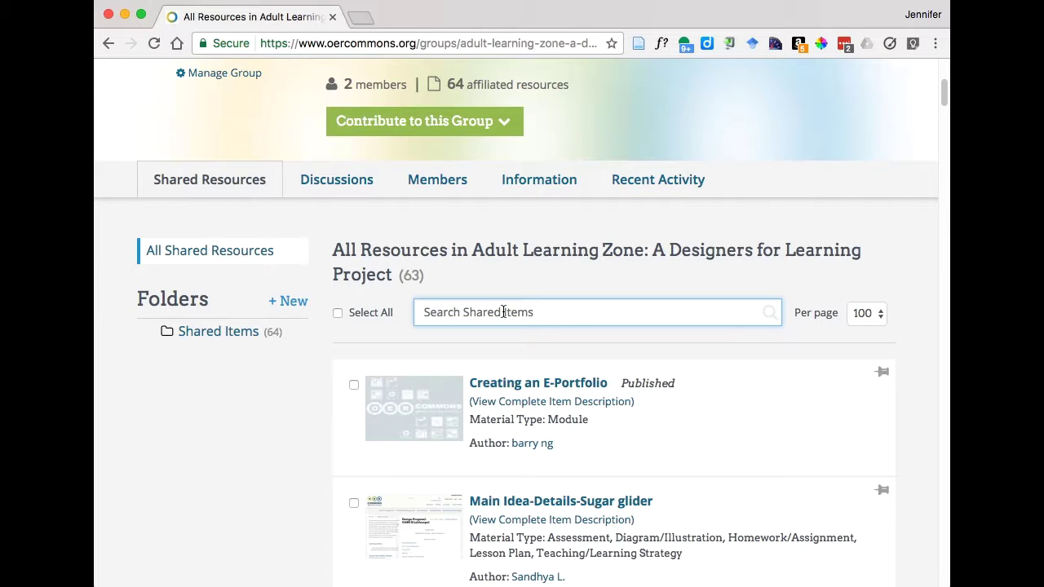
type("J")
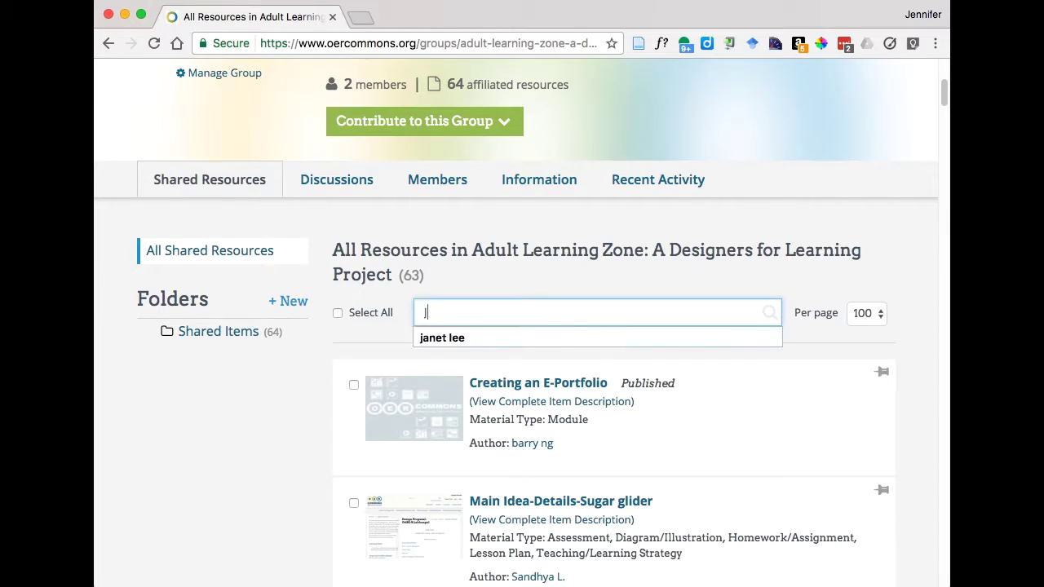
type("anet Lee")
key("Return")
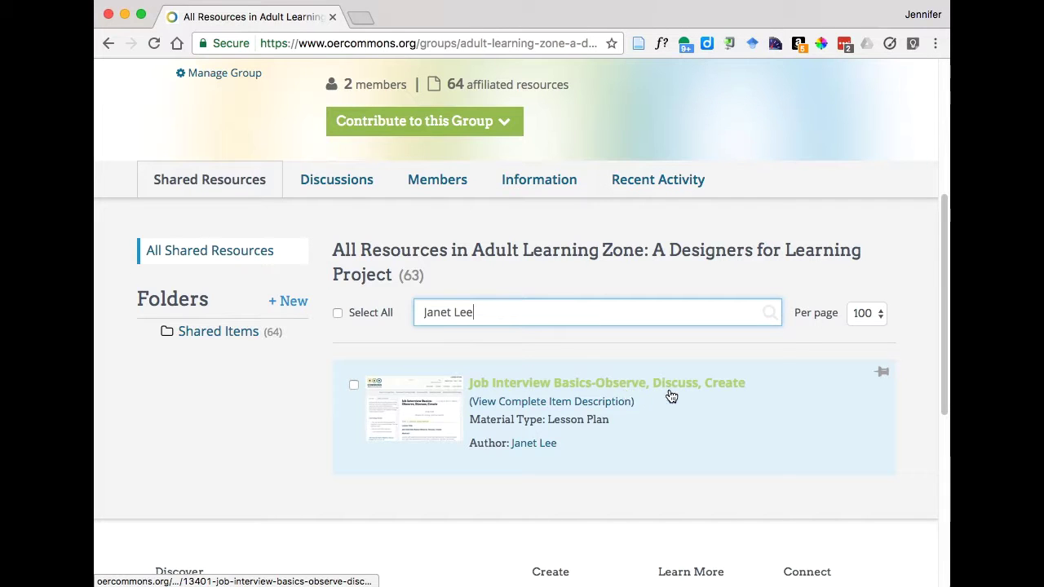
- Open the lesson's details page in a new tab and look over its ratings, tags and Conditions of Use
left_click(539, 387)
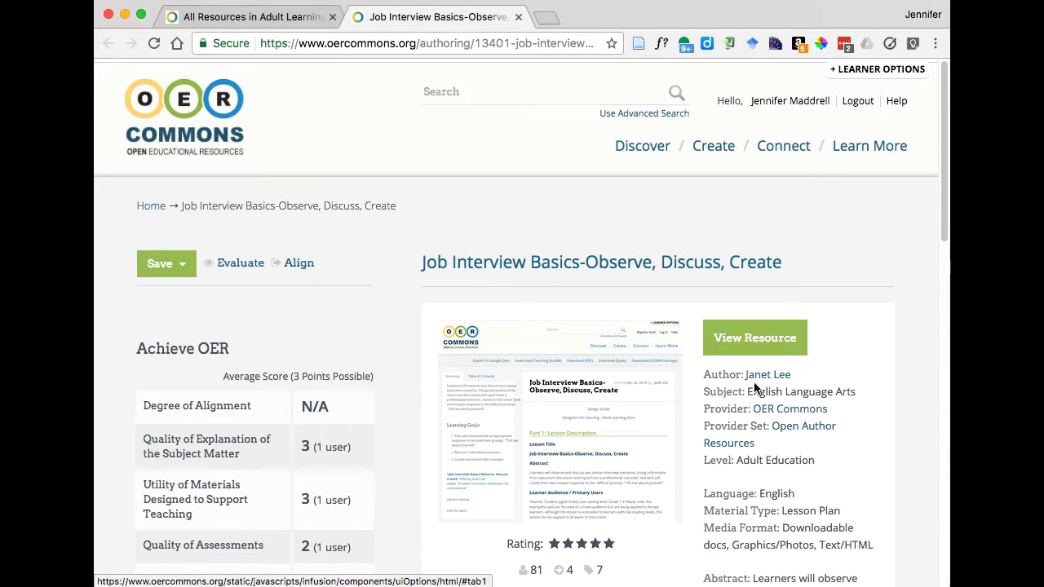
scroll(398, 454, "down", 3)
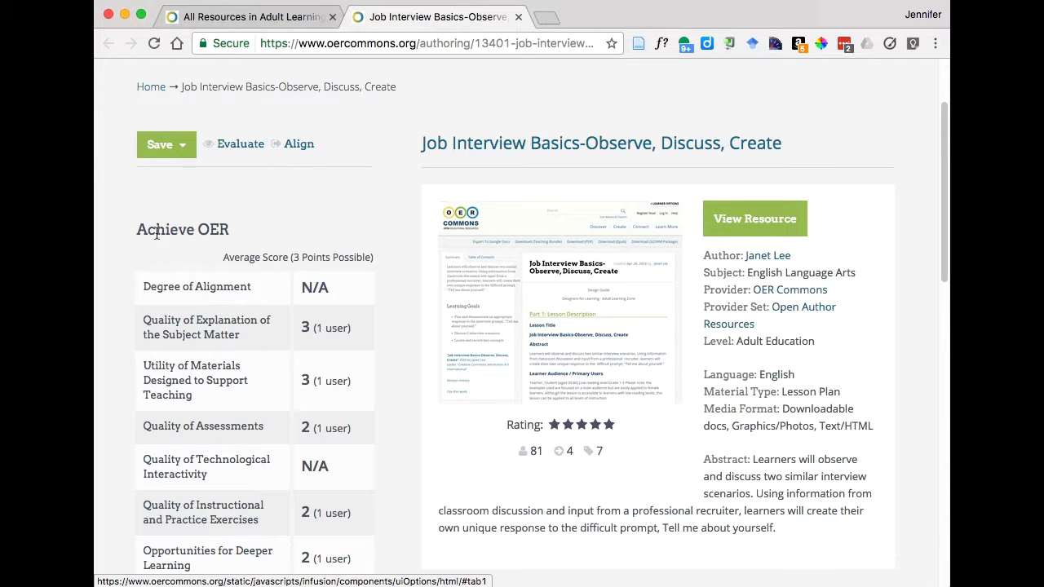
scroll(394, 477, "down", 5)
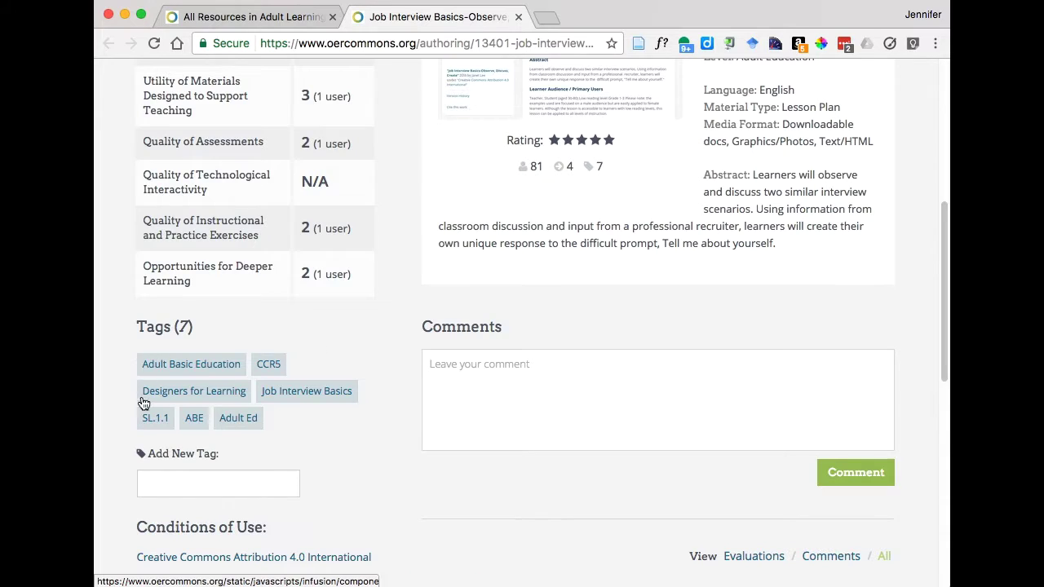
scroll(359, 497, "down", 2)
scroll(362, 495, "down", 1)
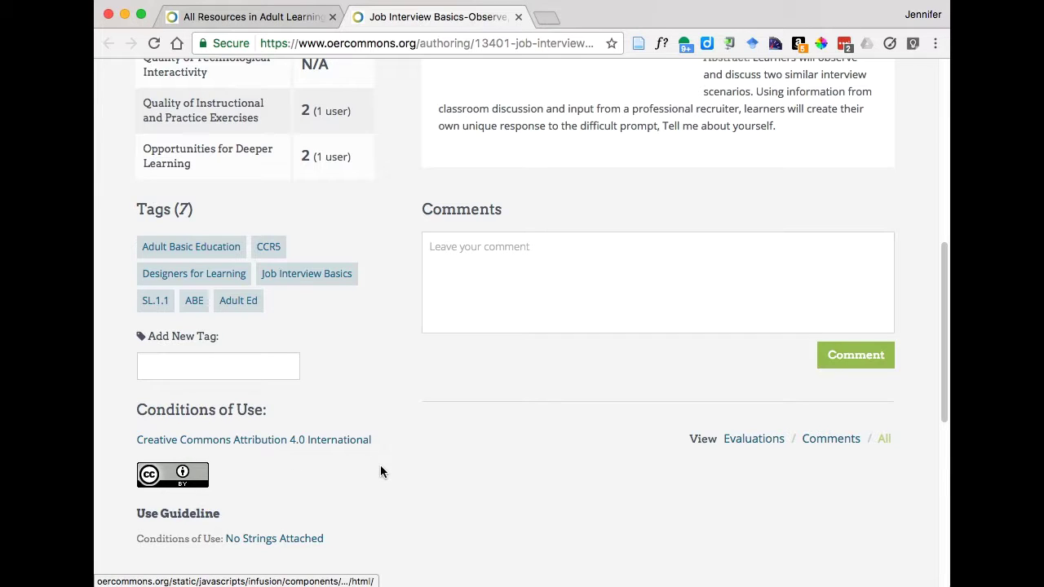
scroll(380, 468, "up", 10)
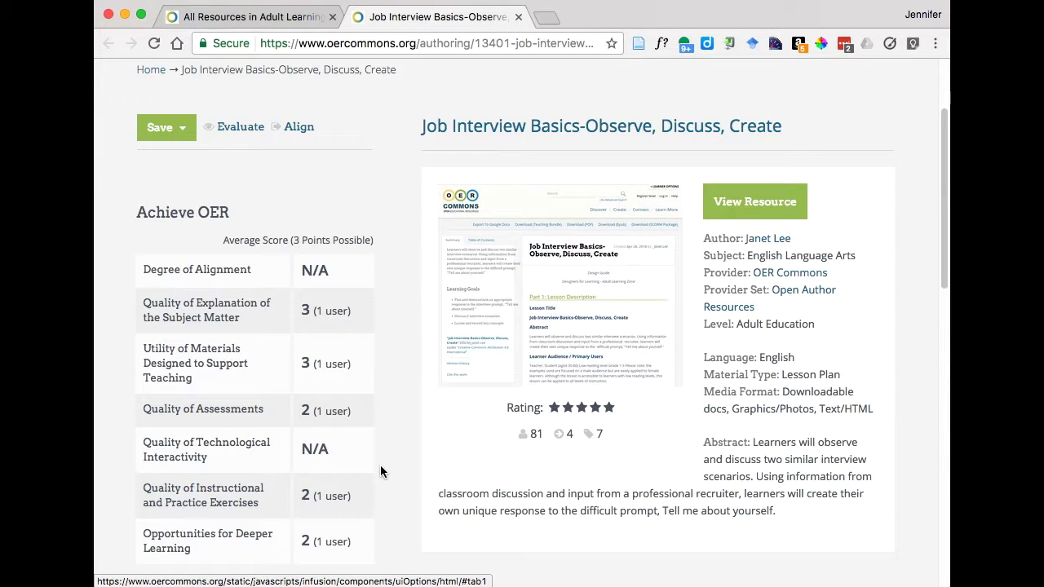
scroll(386, 459, "up", 3)
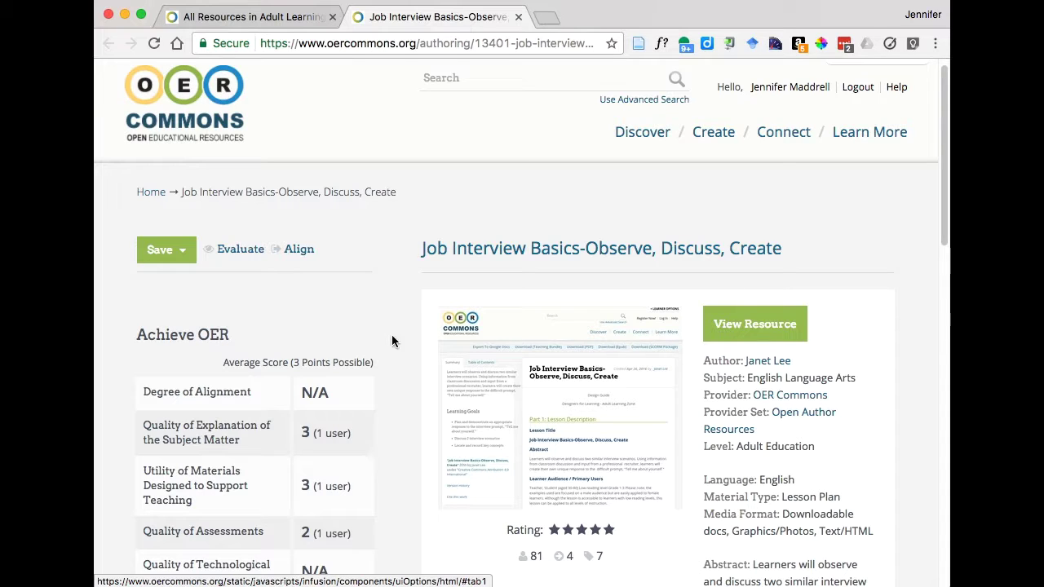
- Open the full lesson via View Resource and check its Save, Share and Download menus
left_click(754, 325)
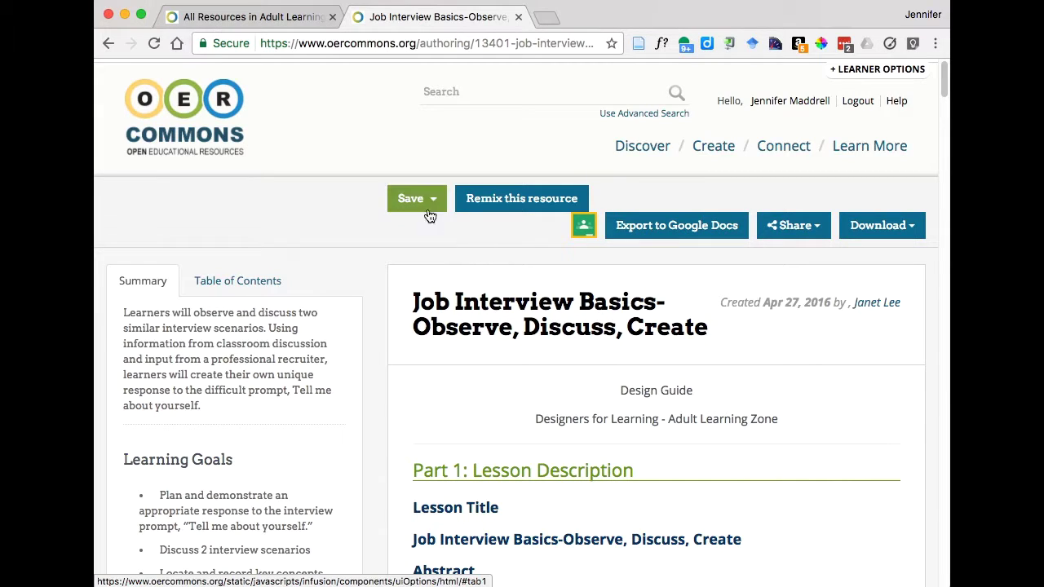
left_click(412, 198)
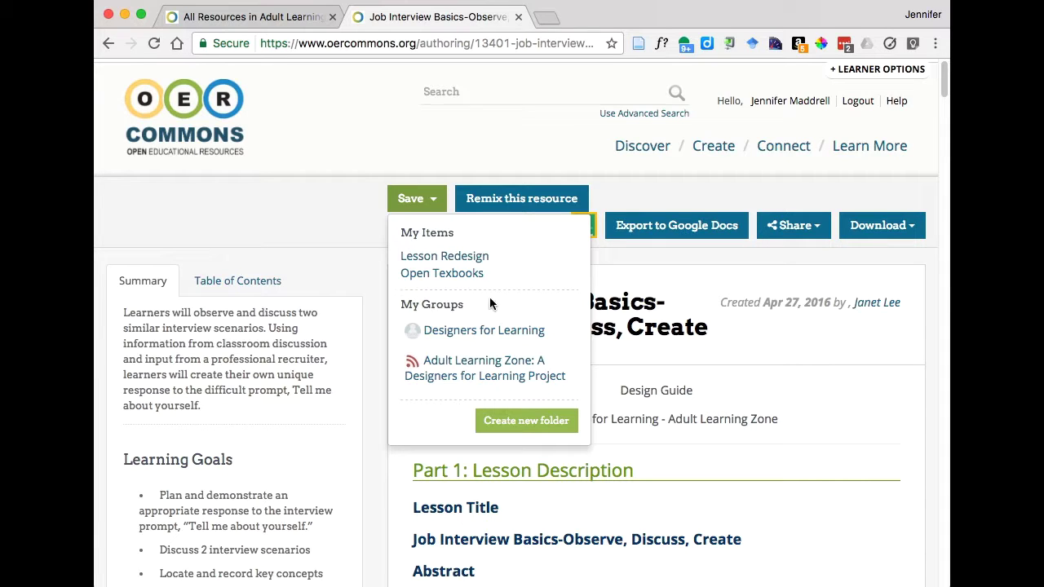
left_click(665, 252)
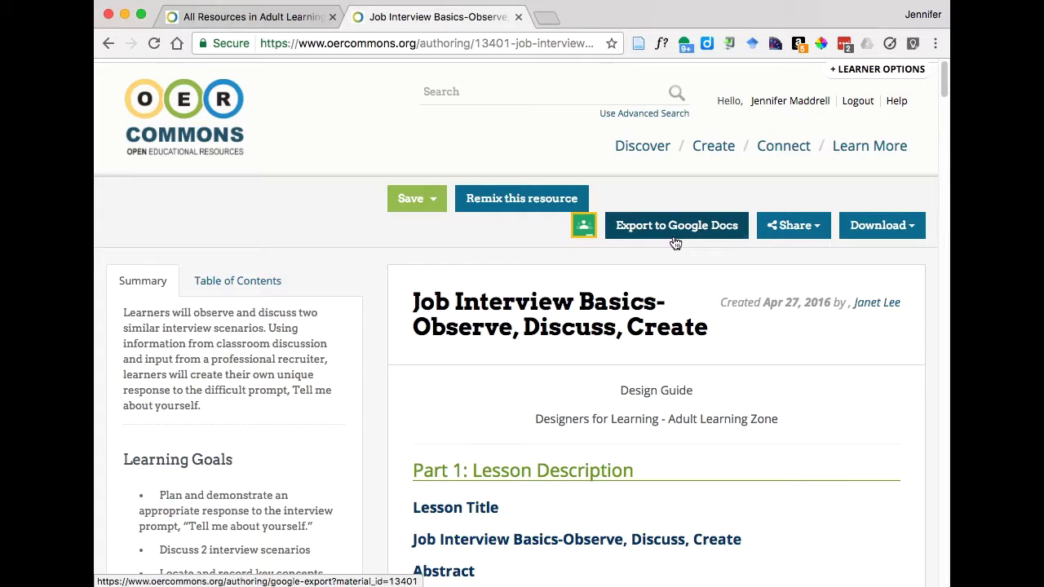
left_click(818, 235)
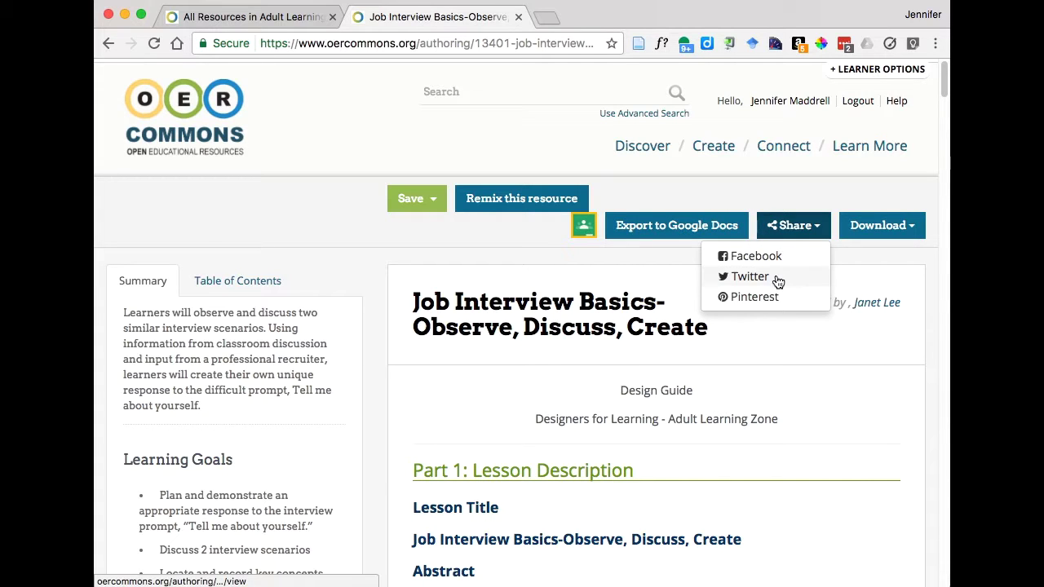
left_click(854, 259)
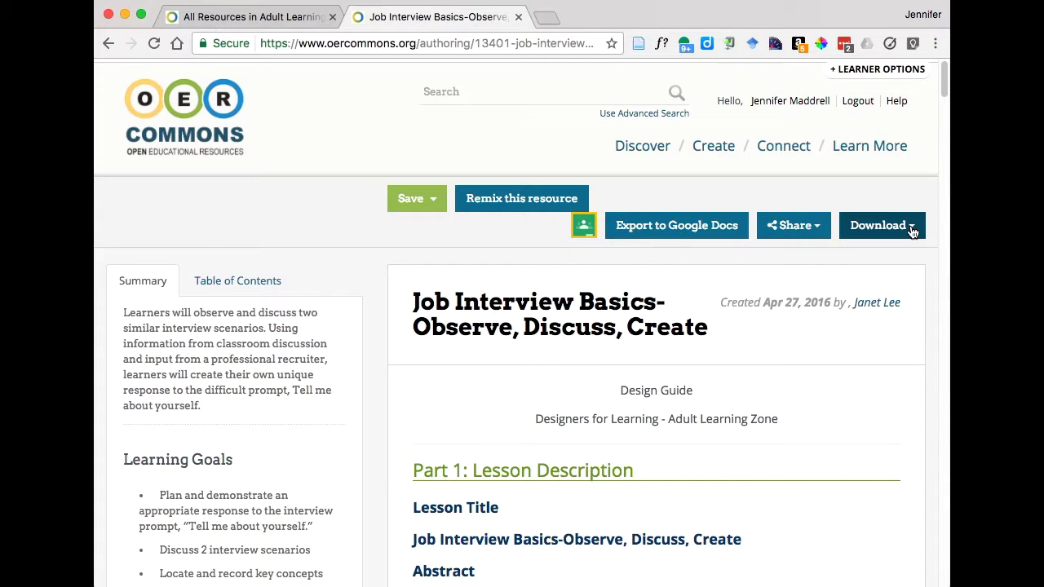
left_click(913, 232)
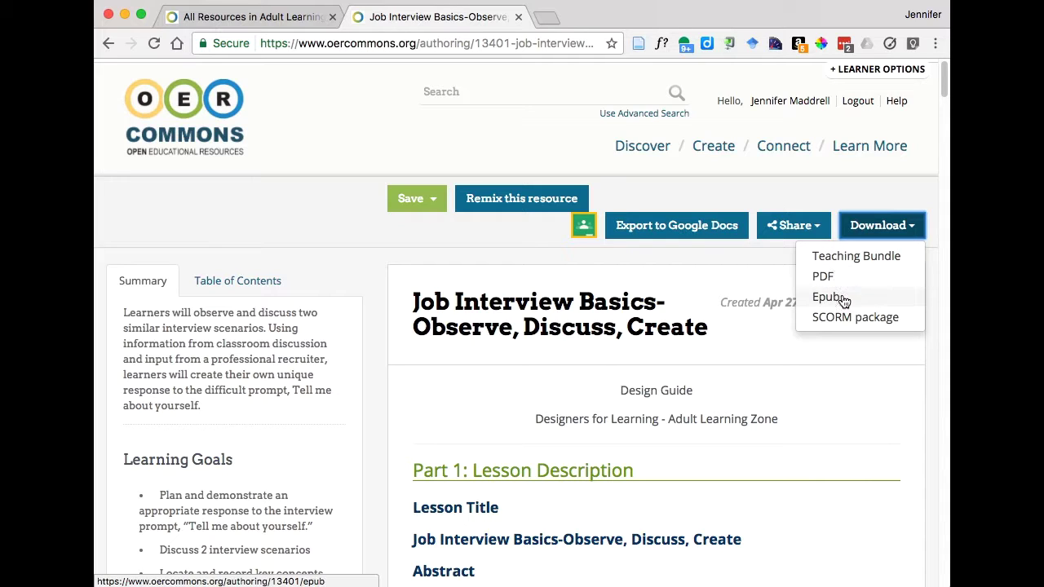
left_click(774, 261)
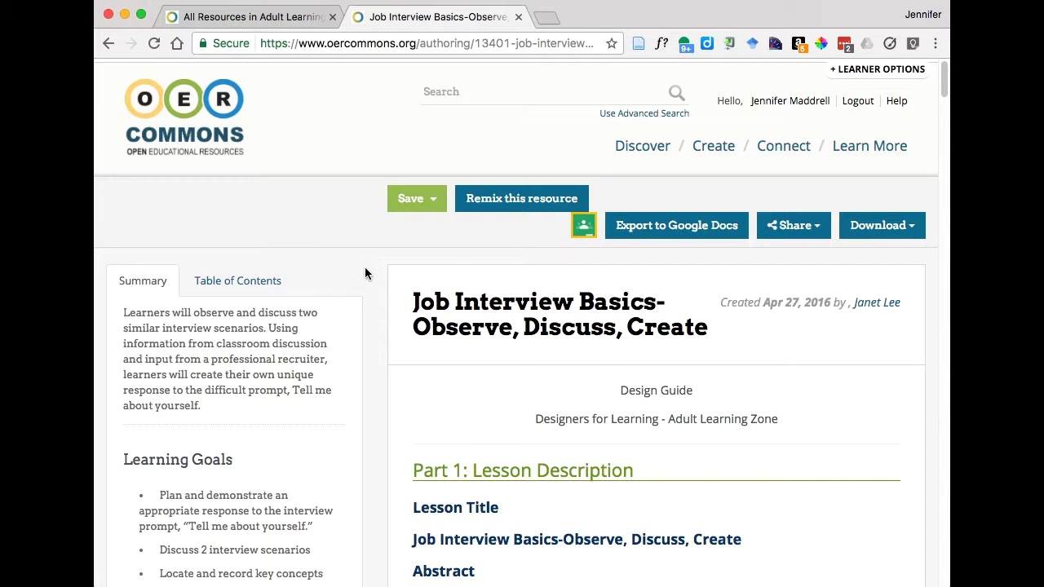
- Remix the lesson into an editable copy and skim the copied content in the Write editor
left_click(498, 199)
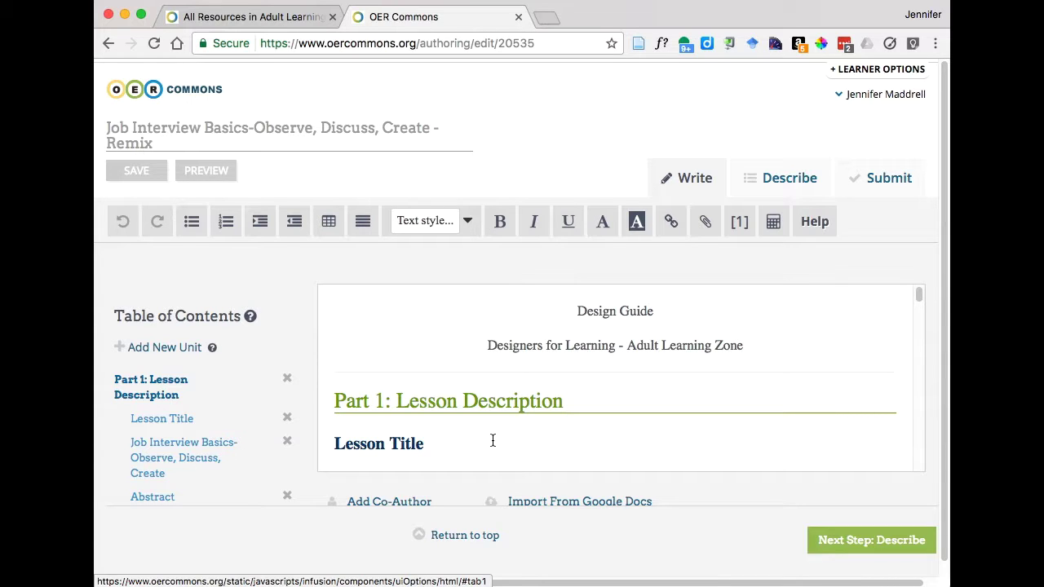
scroll(492, 441, "down", 4)
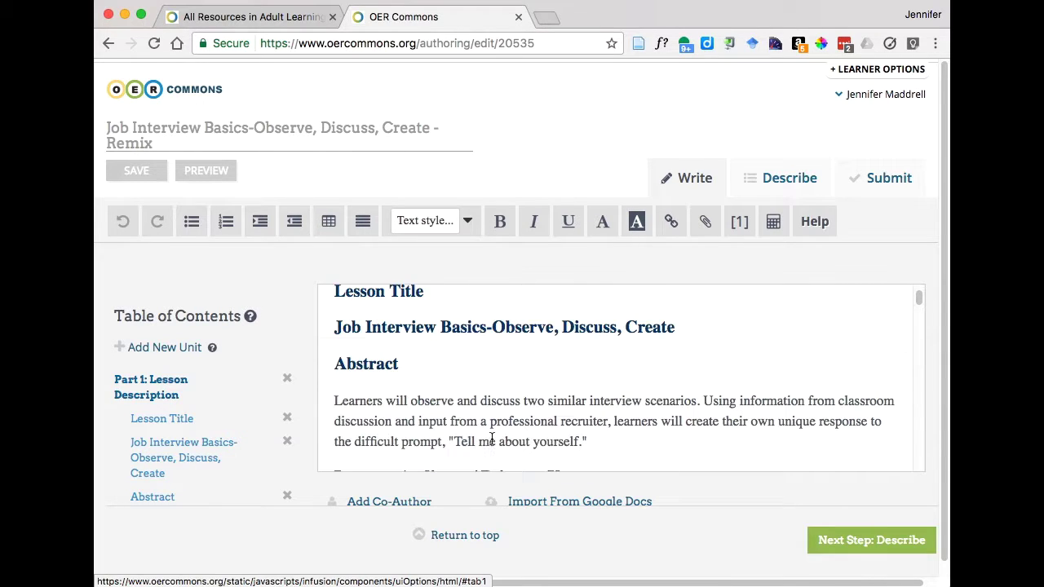
scroll(441, 376, "up", 2)
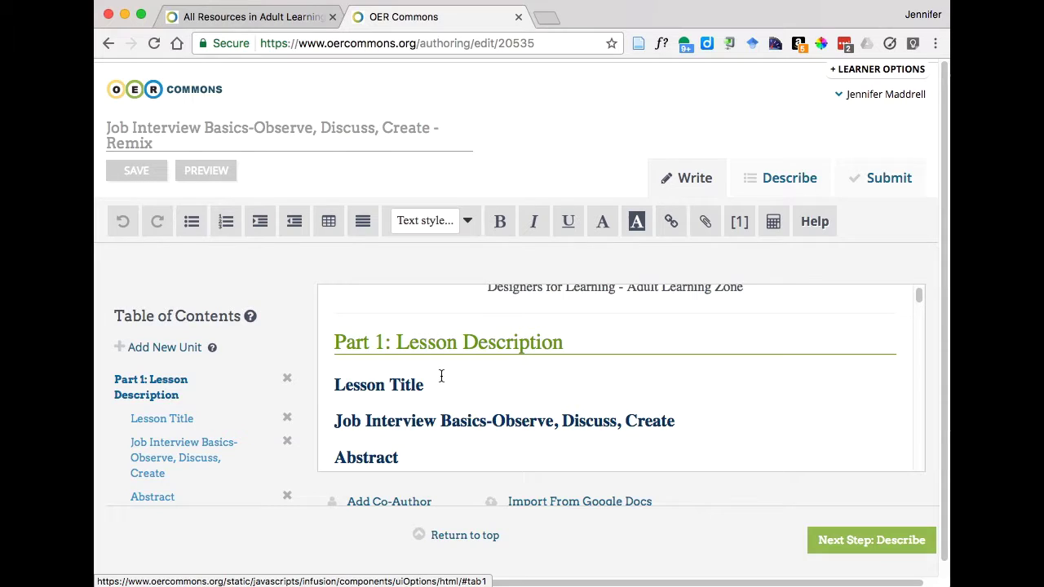
left_click(407, 343)
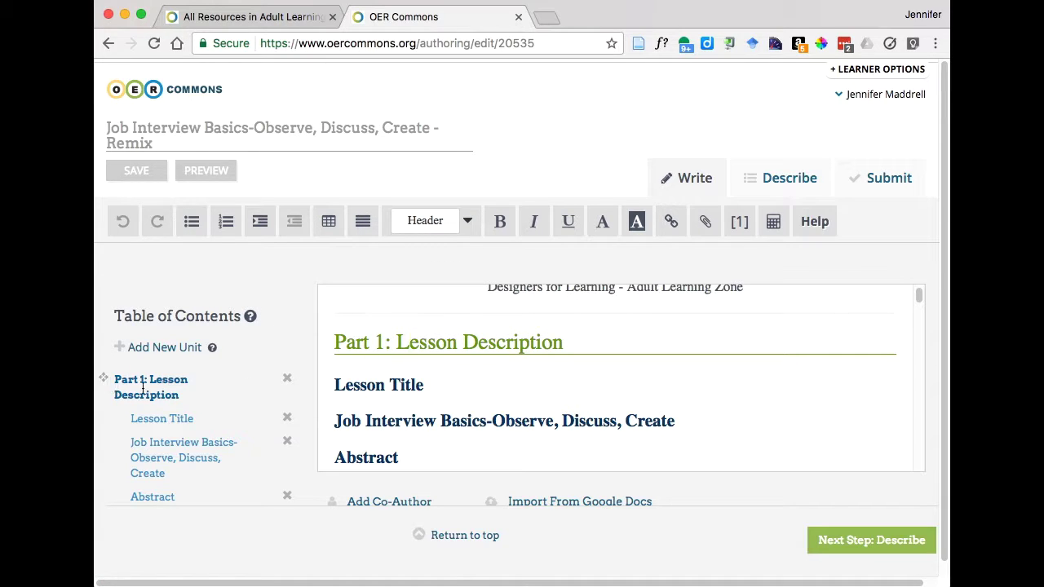
left_click(391, 387)
scroll(422, 434, "down", 1)
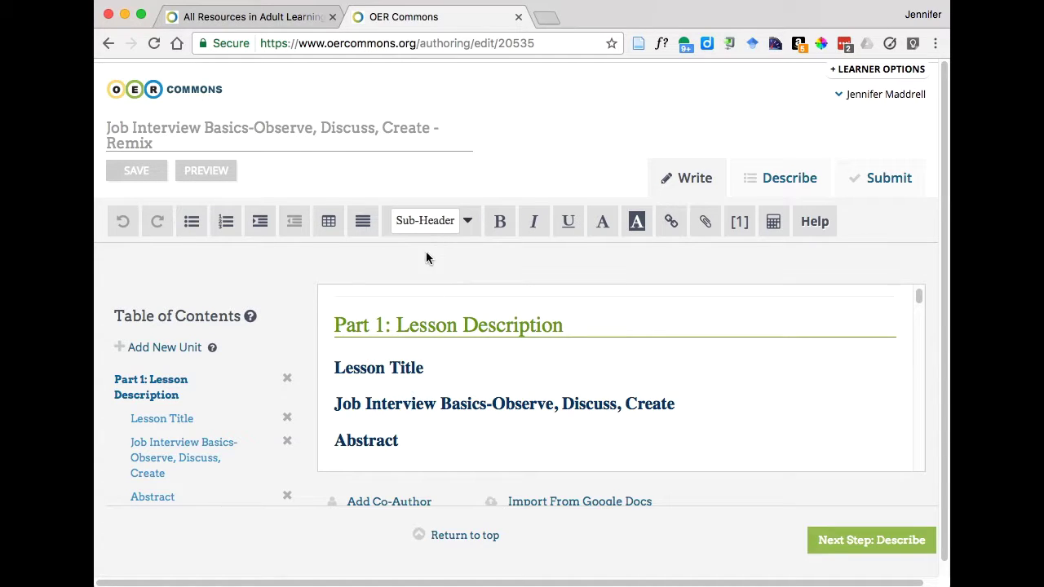
scroll(446, 402, "down", 2)
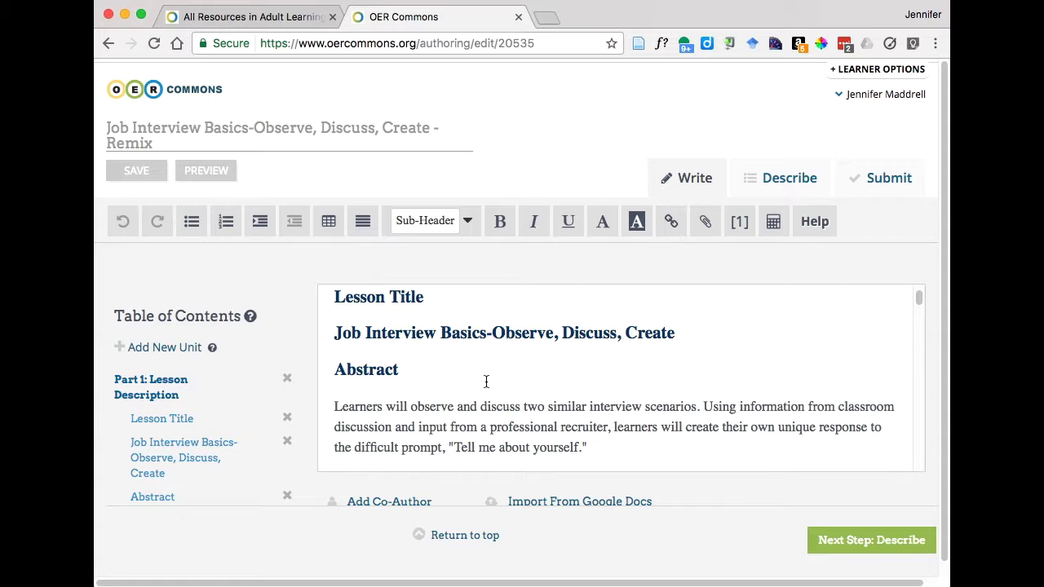
scroll(513, 401, "down", 3)
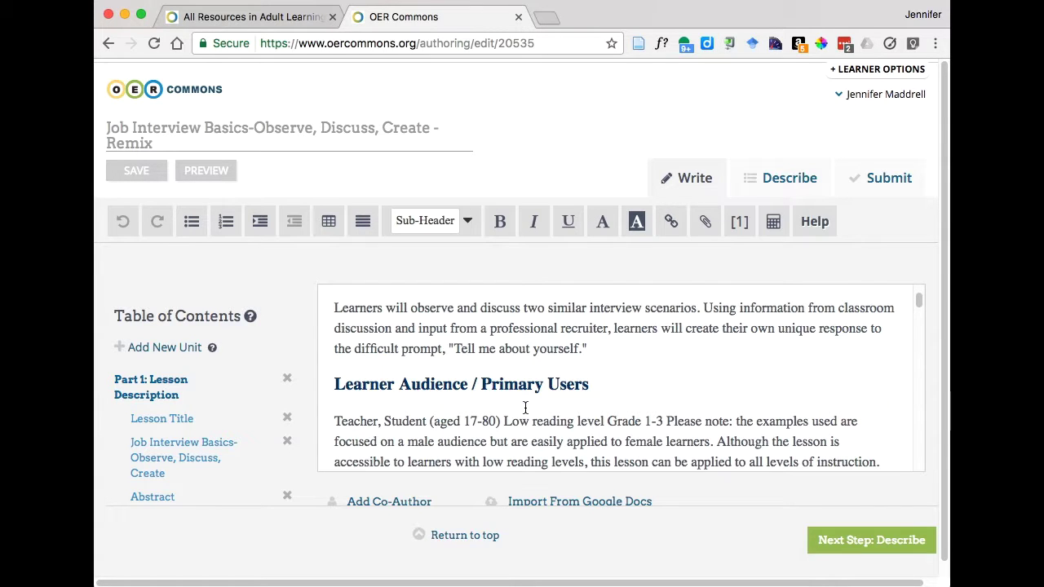
scroll(534, 414, "down", 3)
scroll(534, 412, "down", 12)
scroll(534, 412, "down", 15)
scroll(531, 407, "down", 4)
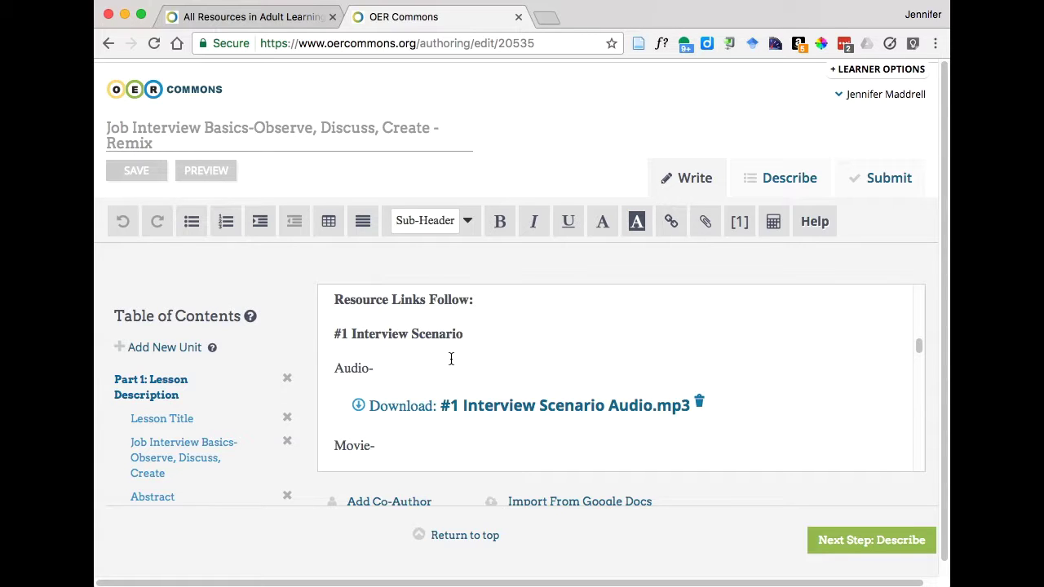
scroll(727, 349, "down", 1)
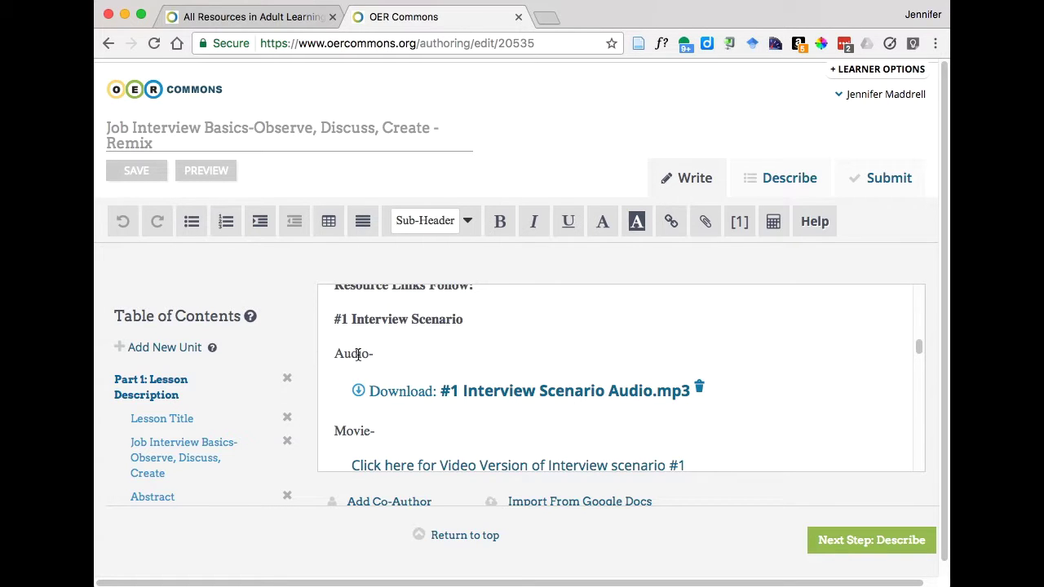
scroll(447, 415, "down", 3)
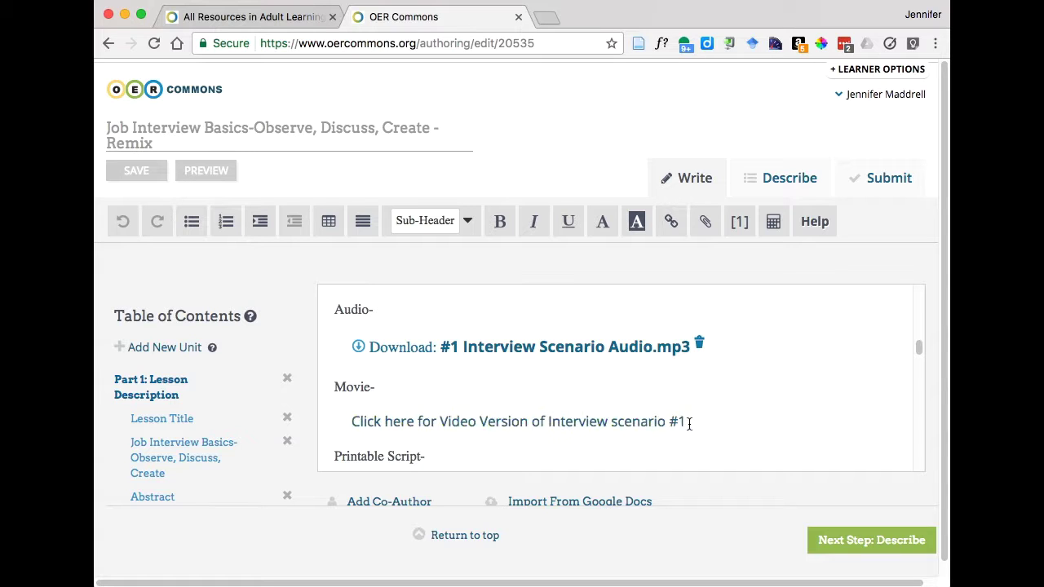
scroll(703, 428, "down", 5)
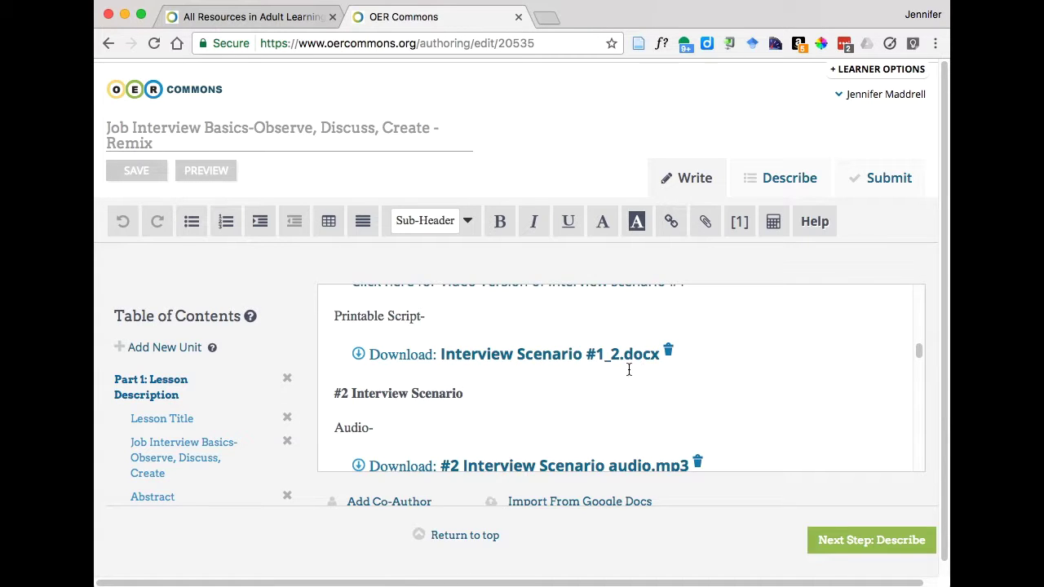
scroll(748, 415, "down", 1)
scroll(764, 412, "down", 2)
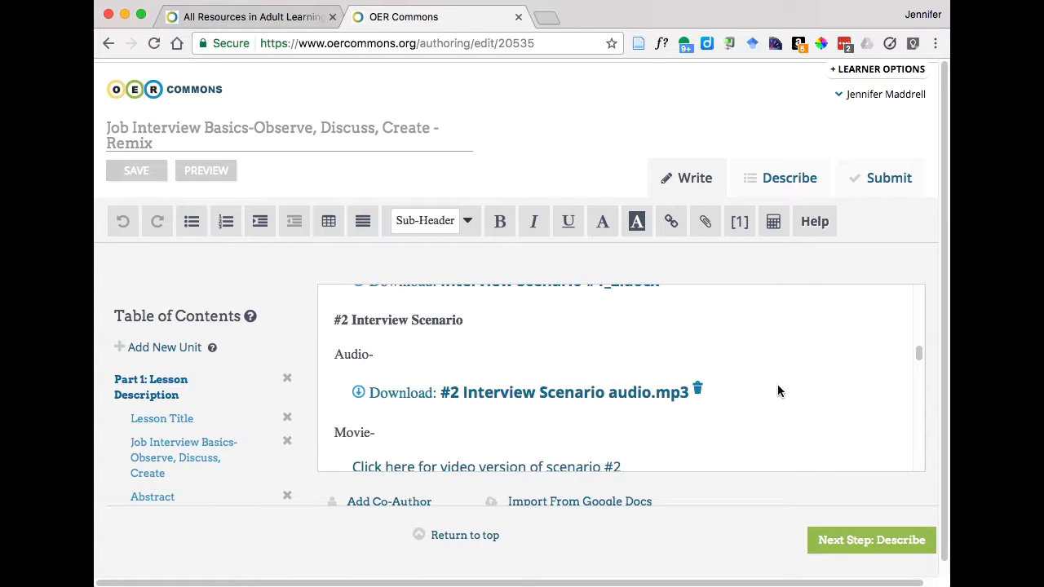
- Delete the '#2 Interview Scenario audio.mp3' download widget from the remix
left_click(402, 381)
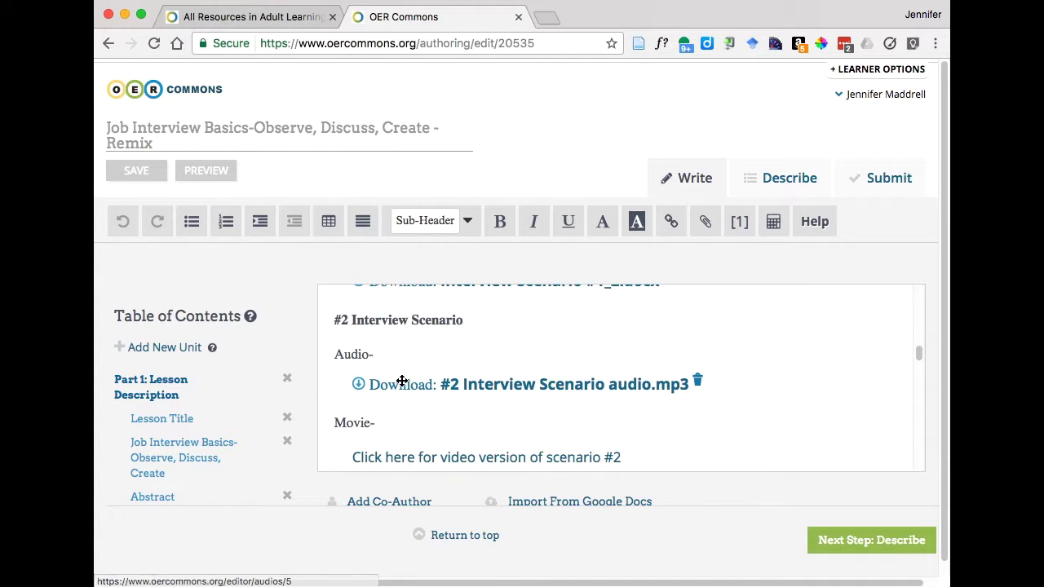
left_click(698, 392)
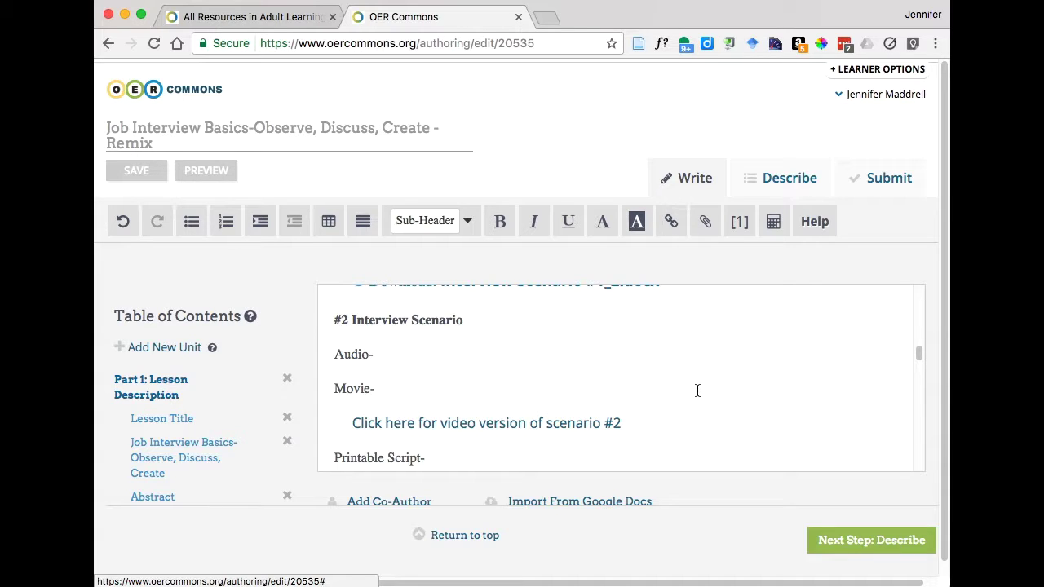
scroll(697, 390, "up", 3)
- Save the remix, keeping the #1 audio, video link and 'Interview Scenario #1_2.docx' script
scroll(697, 391, "up", 1)
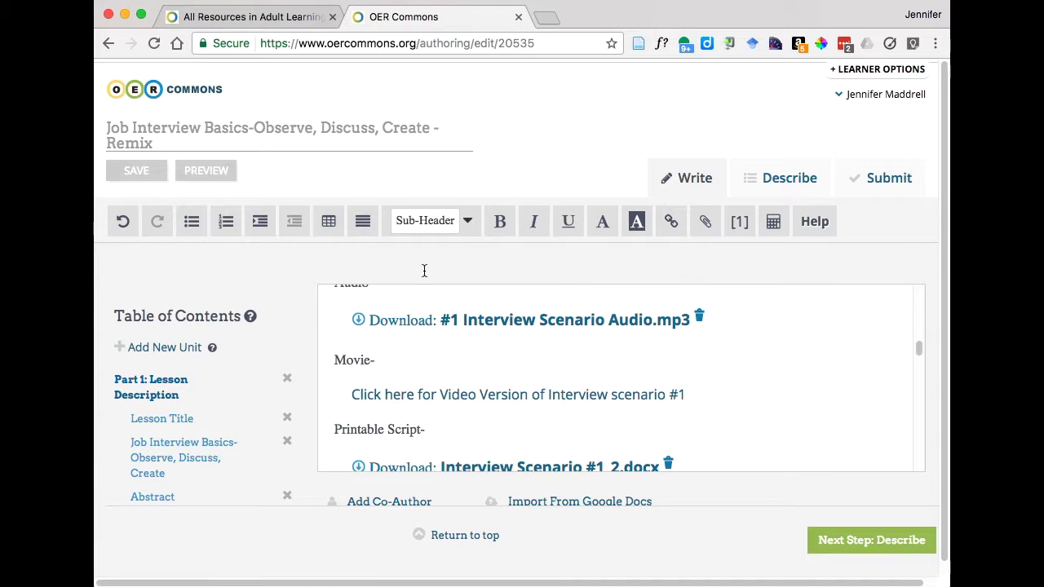
left_click(137, 171)
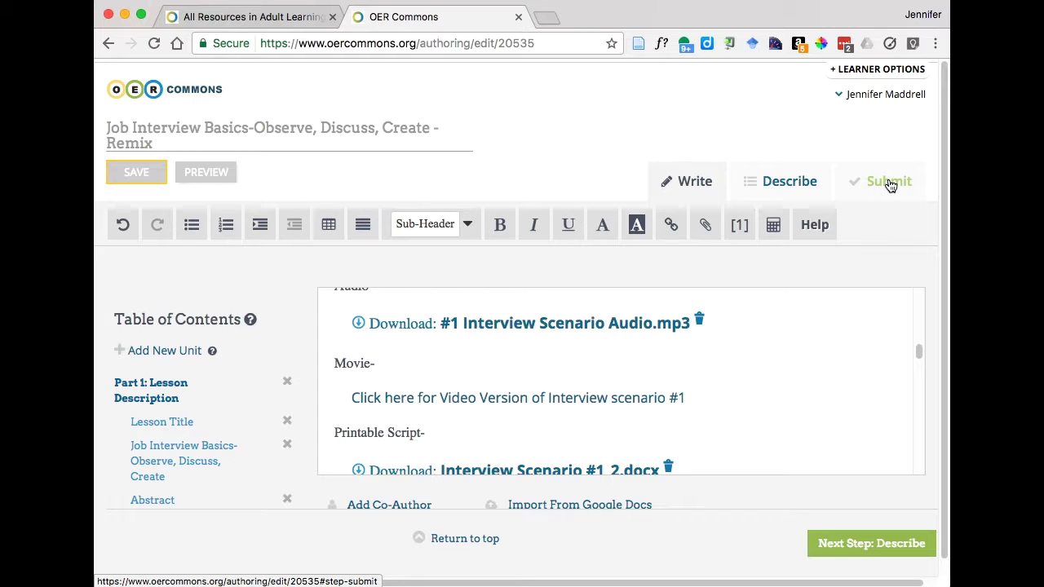
- Review the remix's Describe tab fields, toggling back to the content editor once
left_click(779, 179)
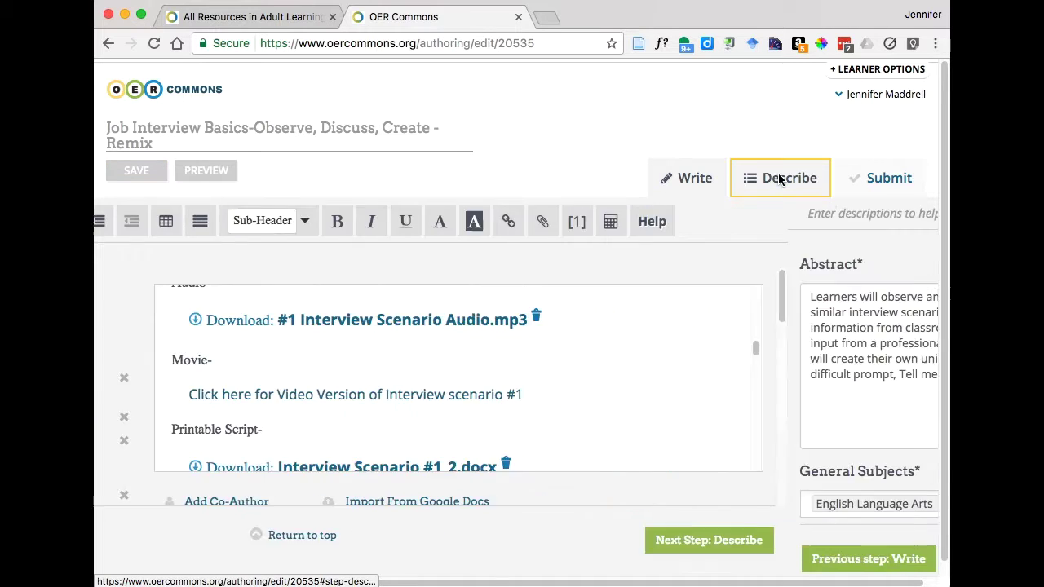
left_click(701, 179)
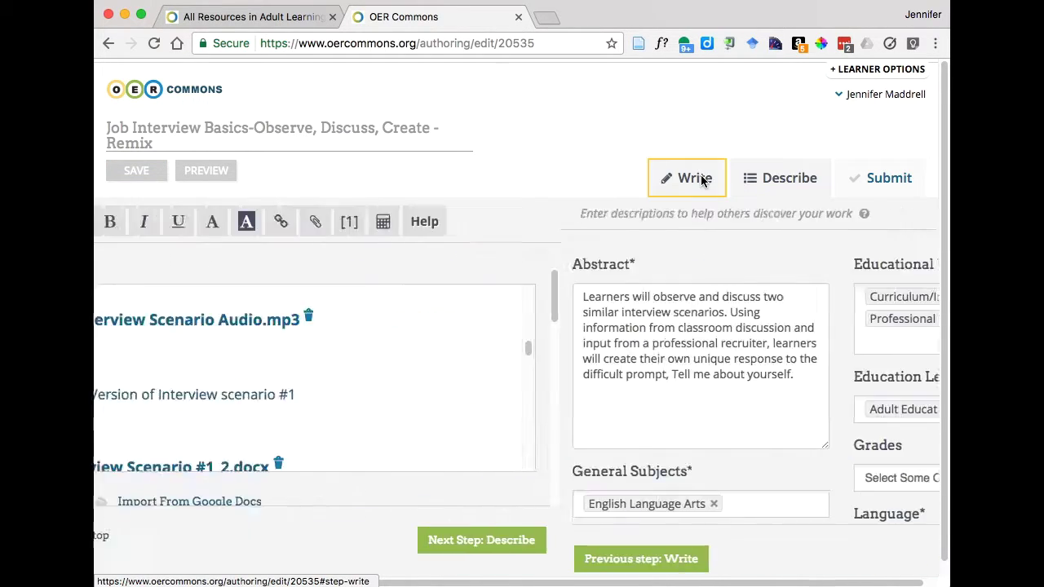
left_click(852, 548)
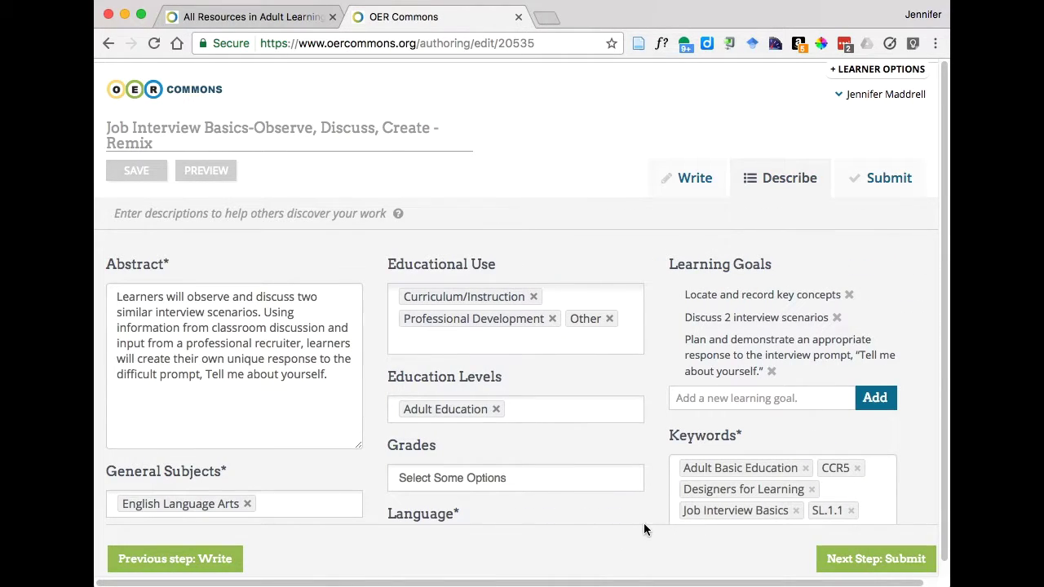
scroll(647, 490, "down", 1)
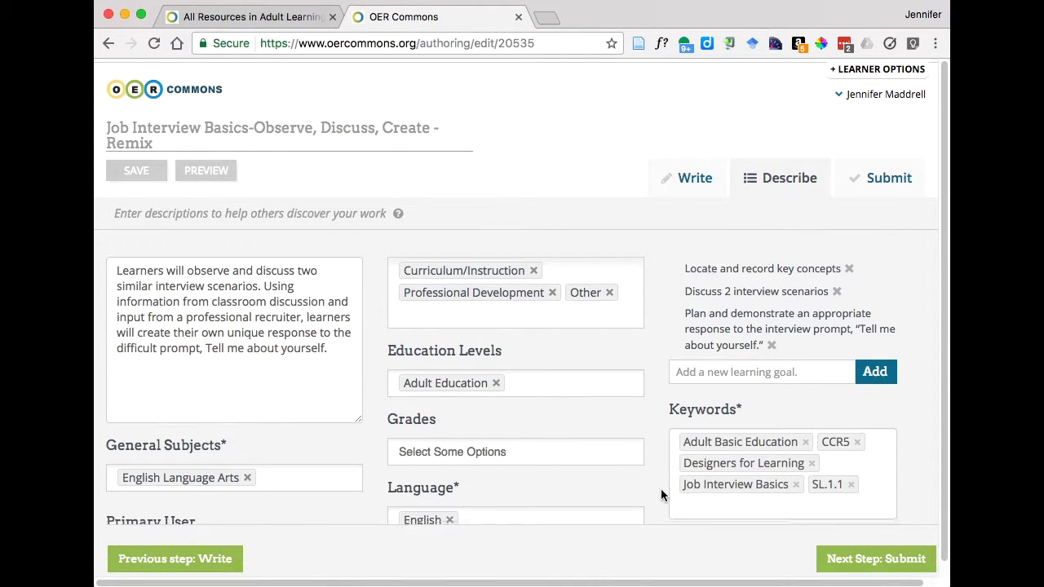
scroll(661, 495, "down", 3)
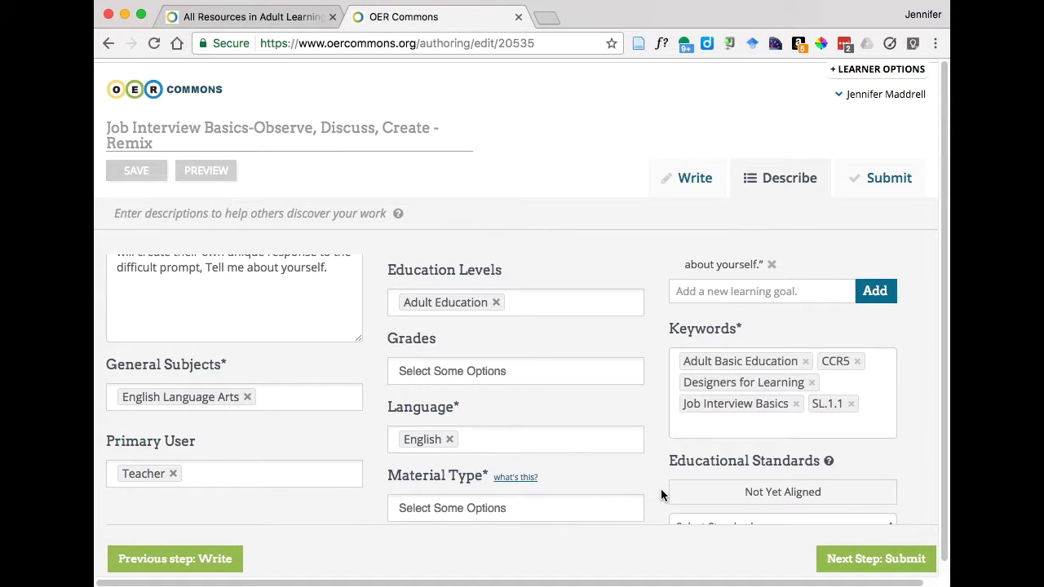
scroll(660, 493, "down", 1)
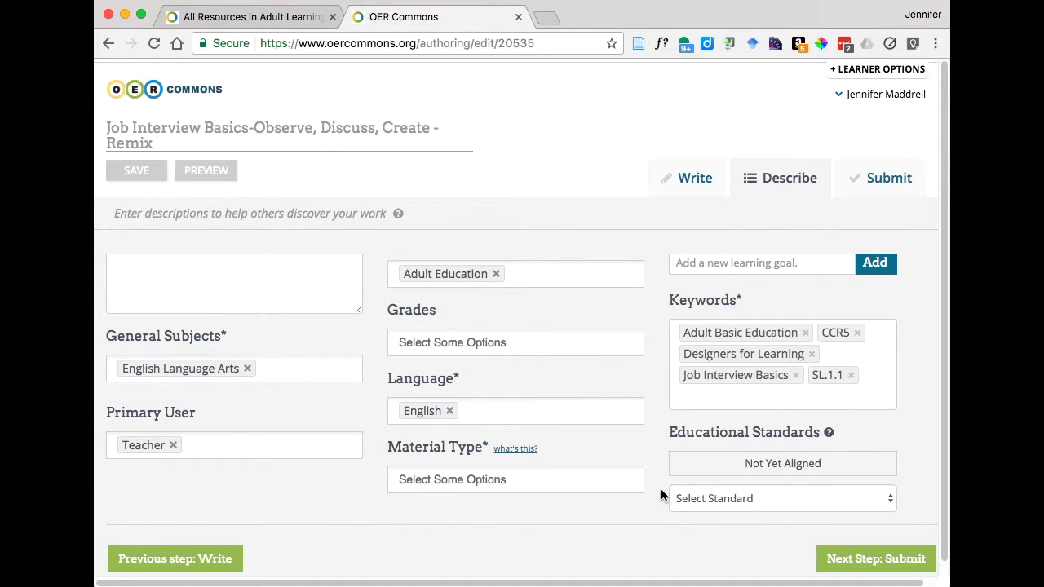
scroll(635, 457, "up", 5)
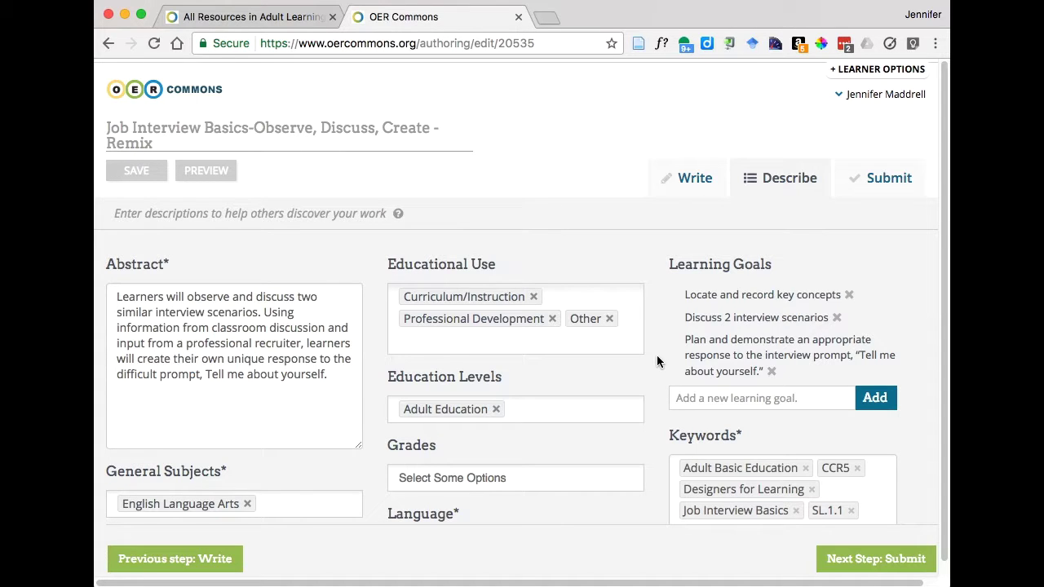
left_click(696, 183)
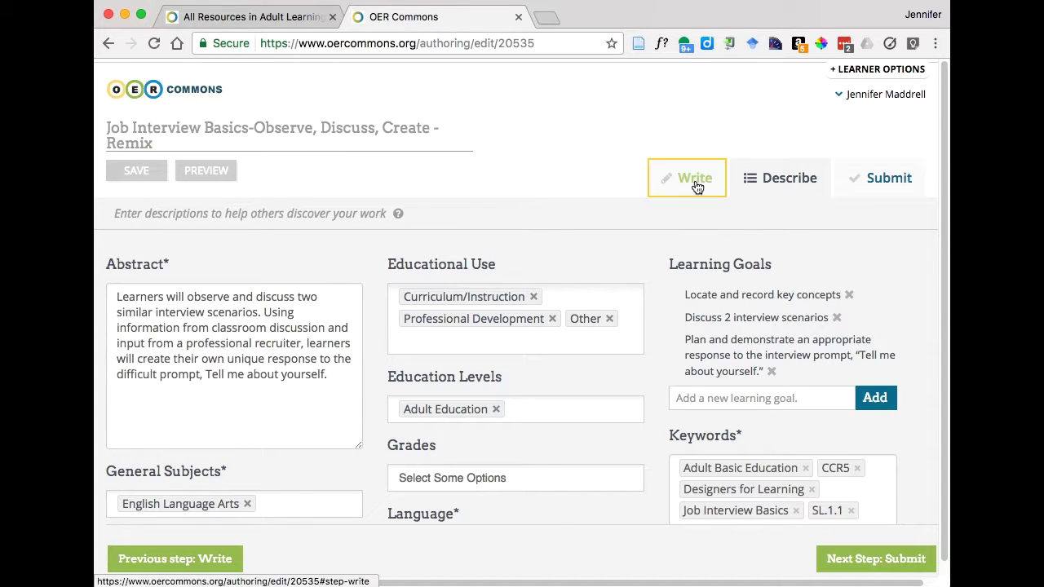
left_click(775, 186)
scroll(648, 505, "down", 1)
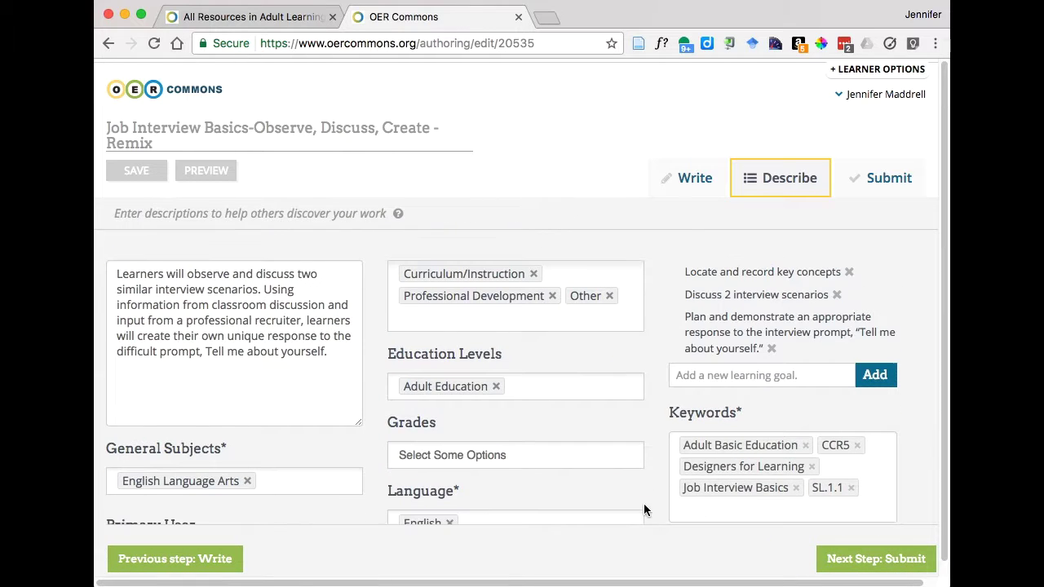
- Set the license to CC BY 4.0 International, allowing both modifications and commercial use
left_click(874, 558)
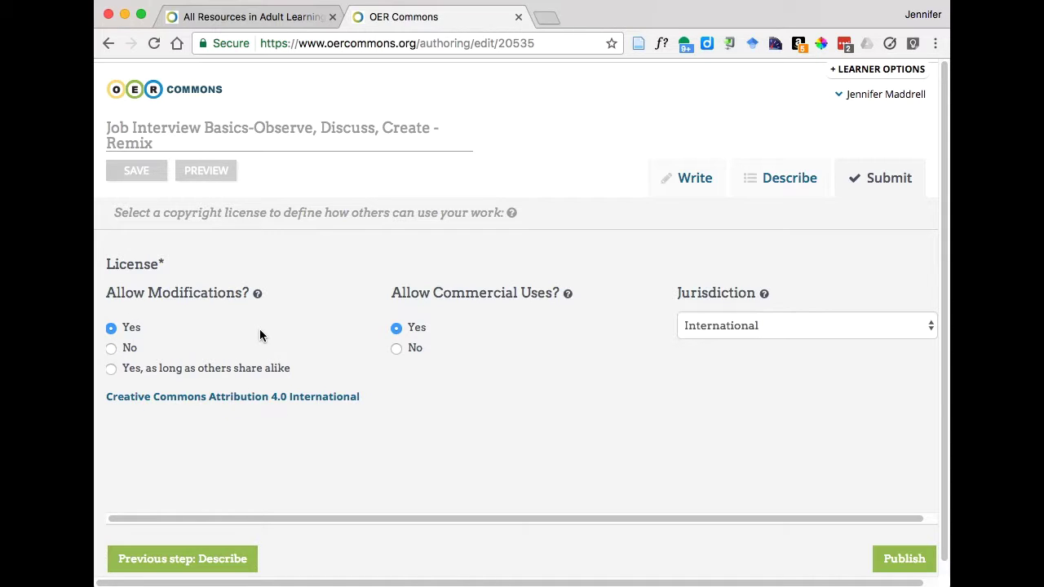
left_click(111, 349)
left_click(111, 329)
left_click(396, 348)
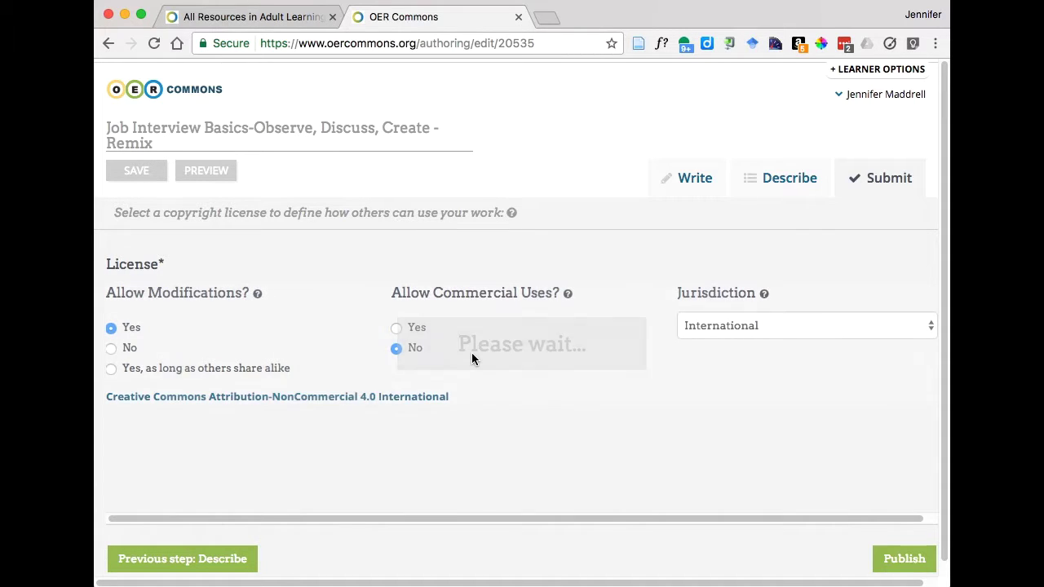
left_click(396, 328)
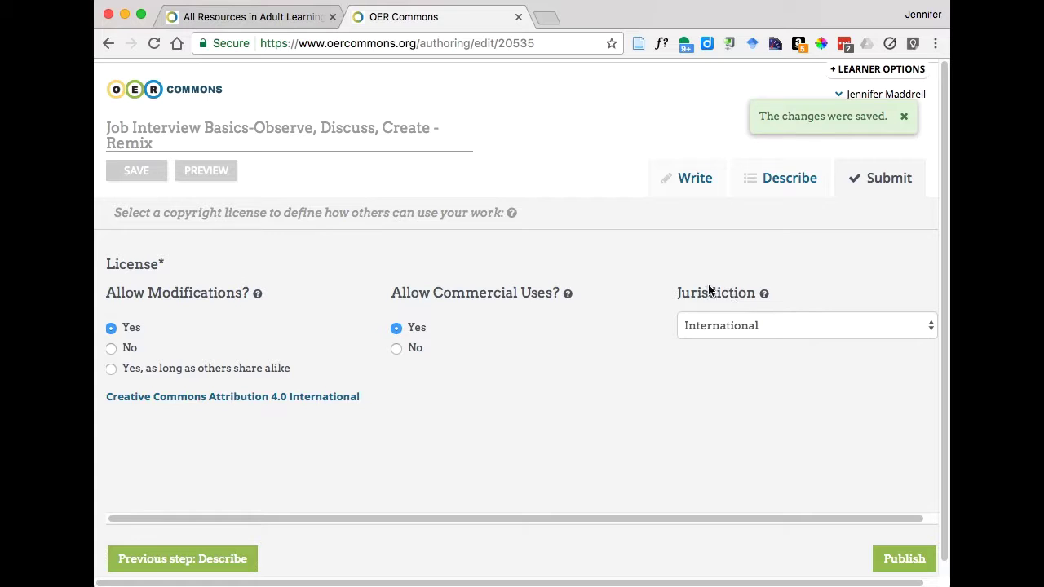
- Attempt to publish the remix and dismiss the 'changes were saved' notice
left_click(899, 560)
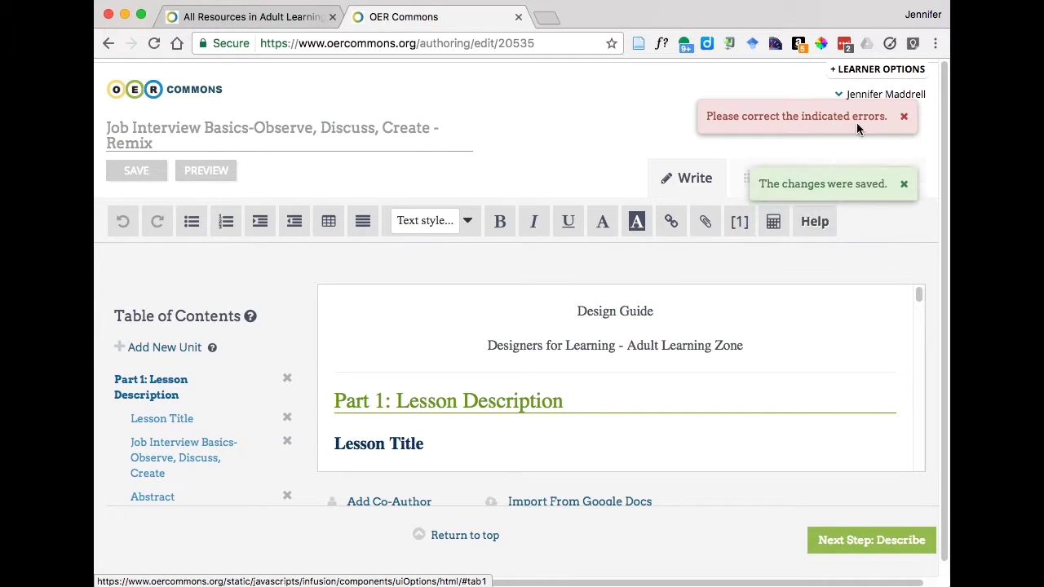
left_click(904, 171)
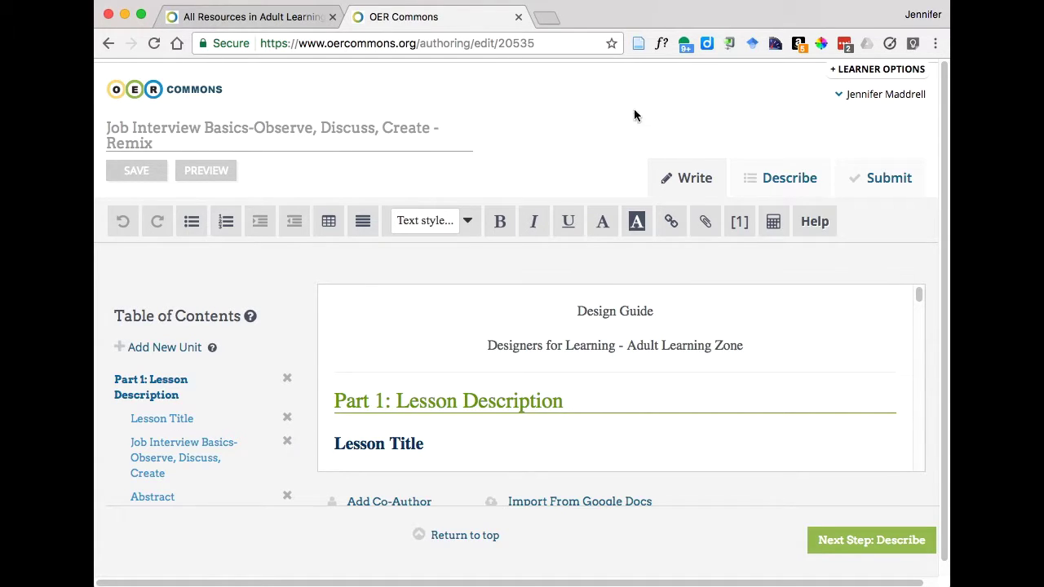
- On the Describe form, choose Lesson from the Material Type dropdown
left_click(787, 179)
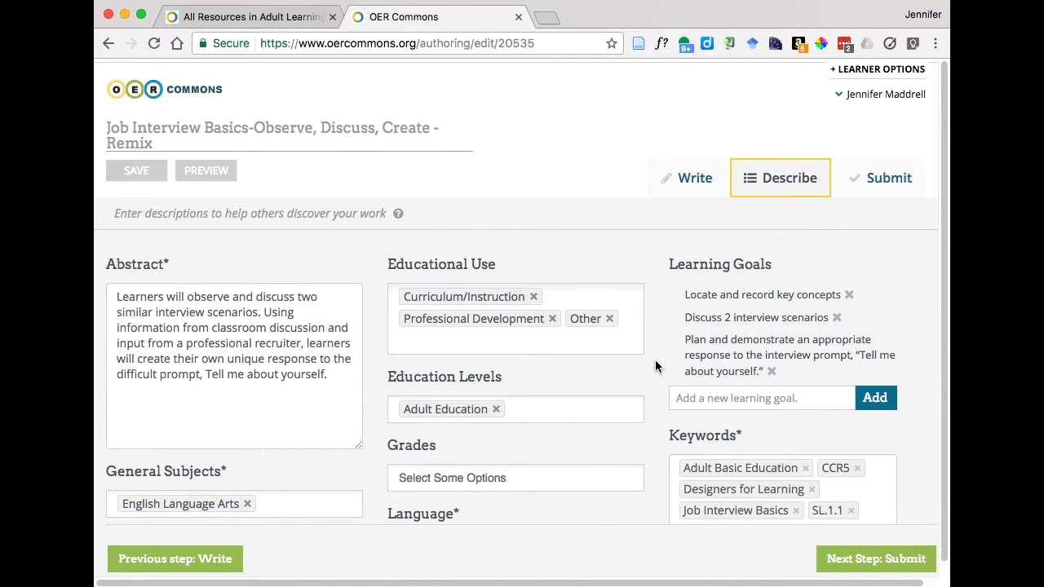
scroll(655, 360, "down", 3)
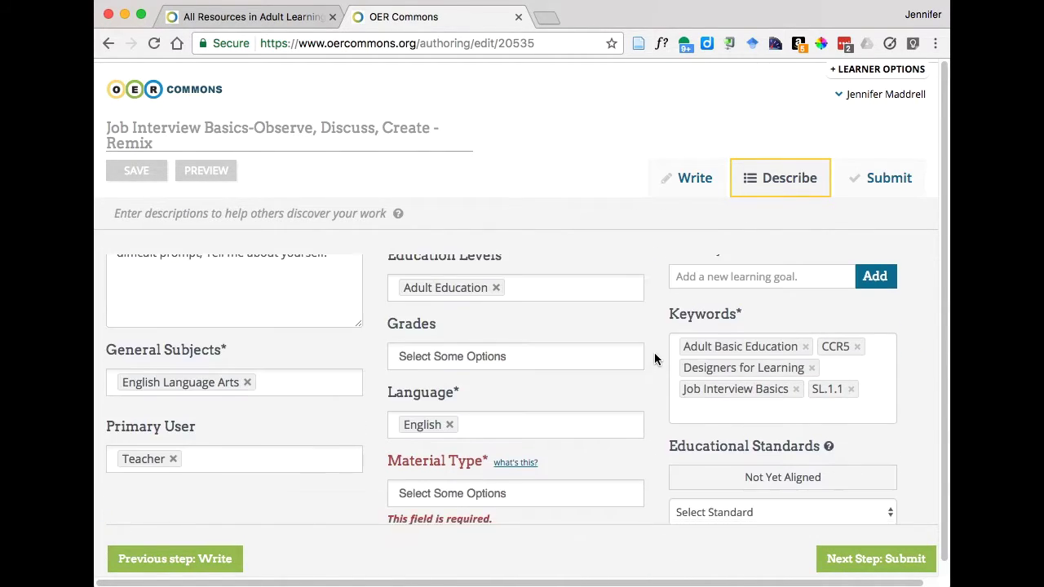
scroll(654, 353, "down", 1)
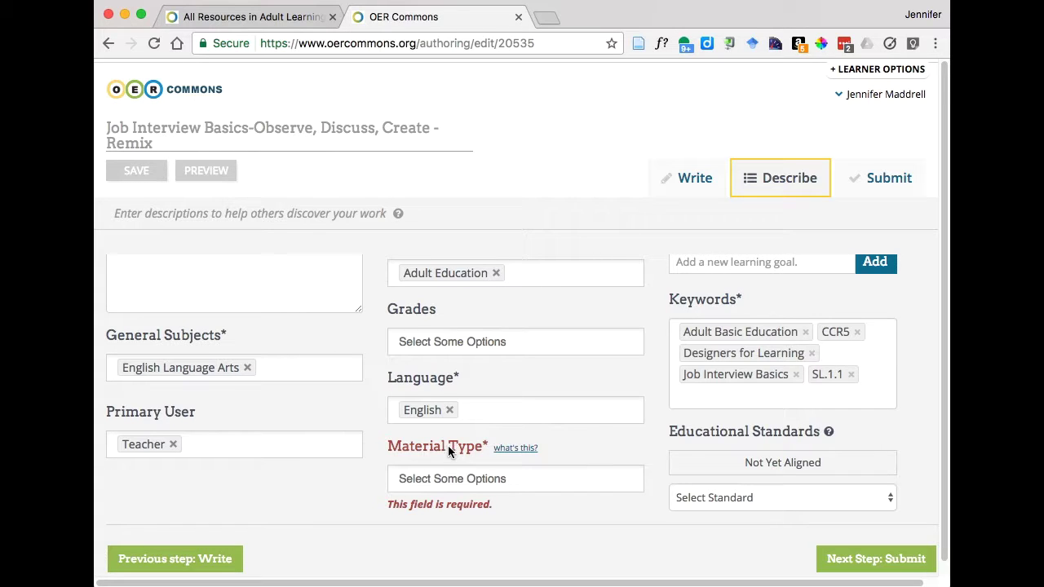
left_click(442, 478)
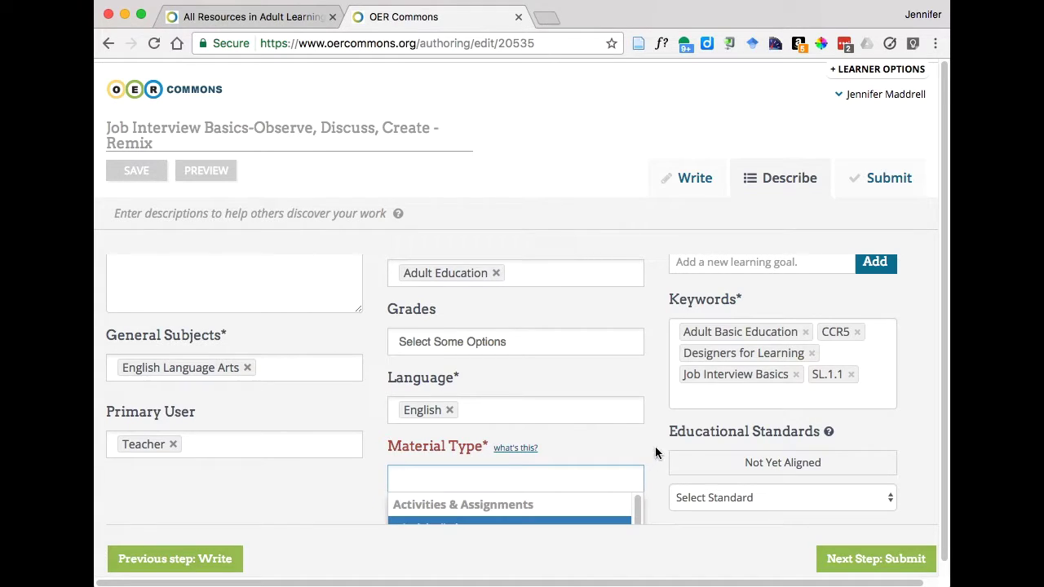
scroll(656, 448, "down", 3)
left_click_drag(636, 371, 640, 439)
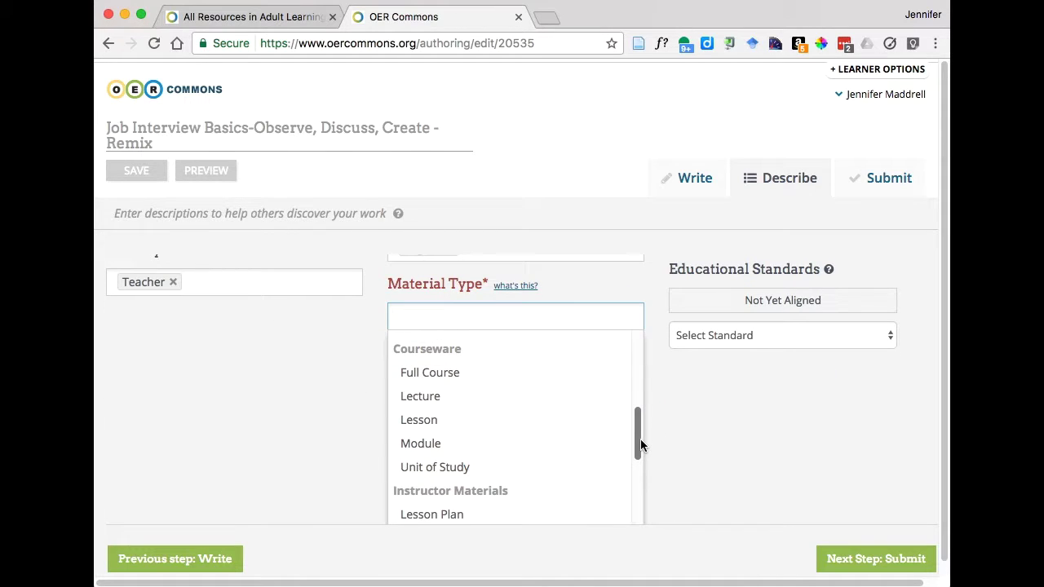
left_click(439, 421)
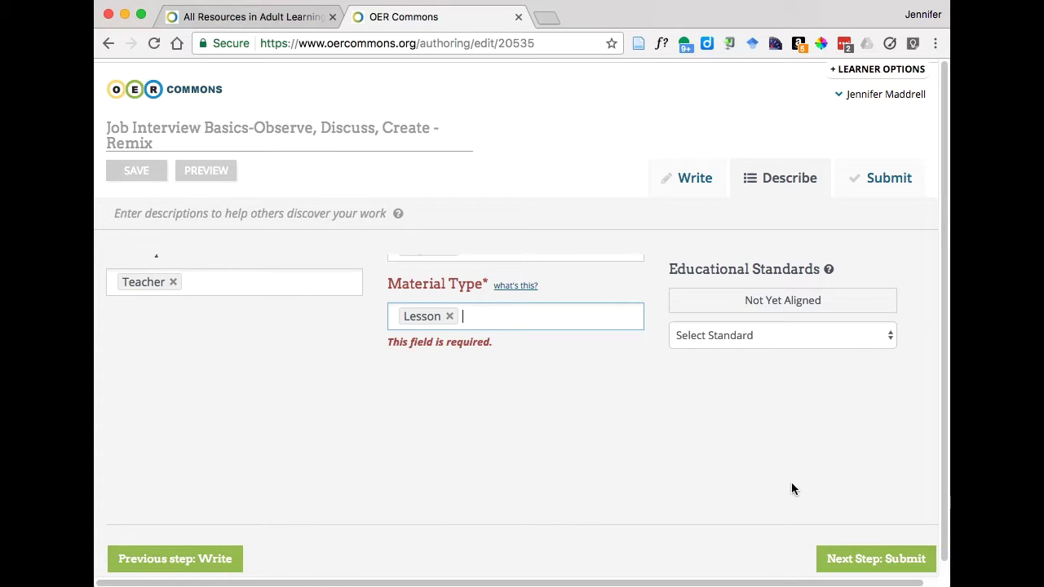
- Submit and publish the remix, then review its page listing Lesson, five tags and CC BY 4.0
left_click(856, 562)
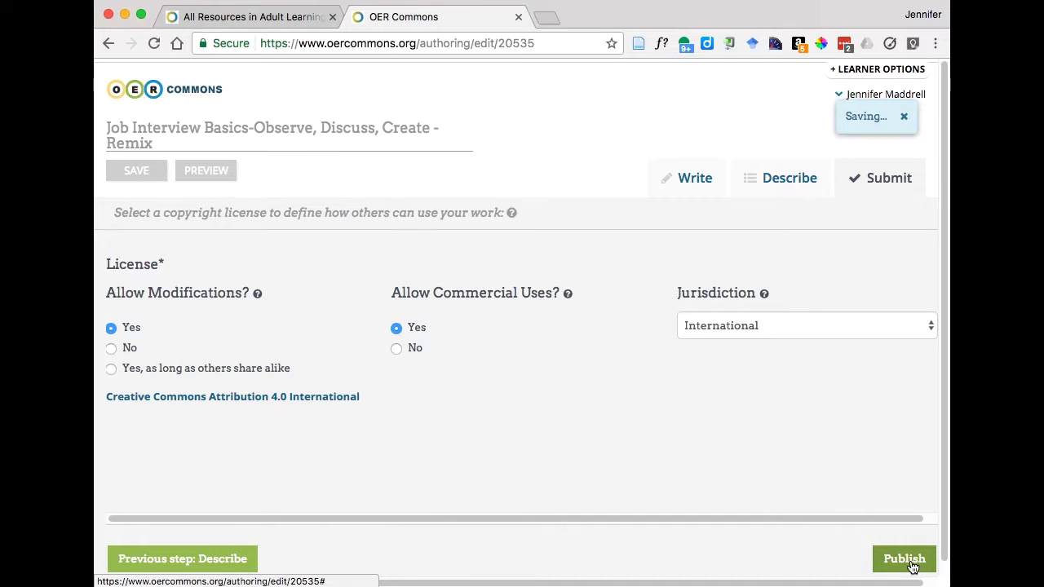
left_click(904, 561)
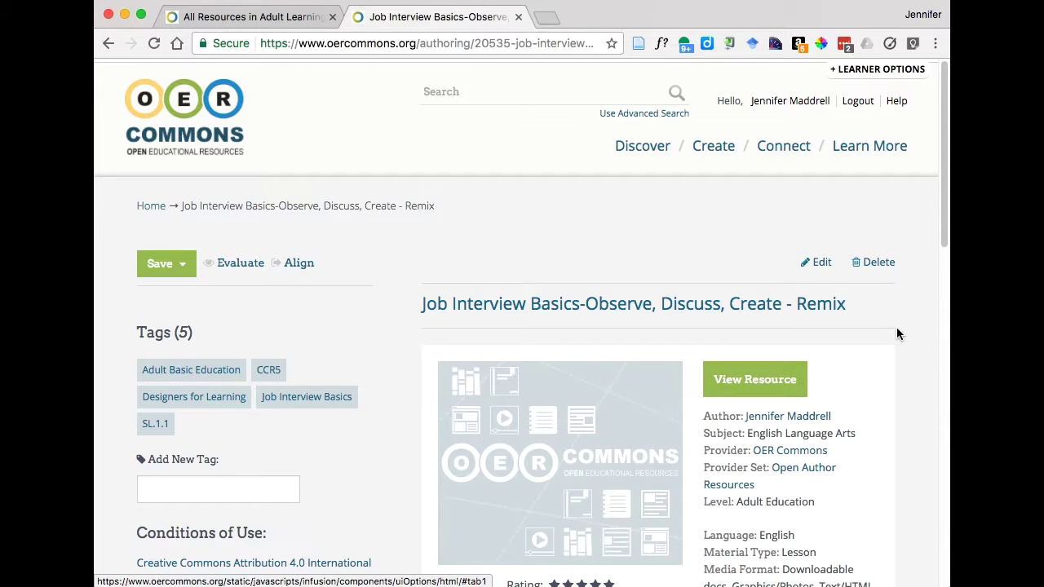
scroll(897, 327, "down", 2)
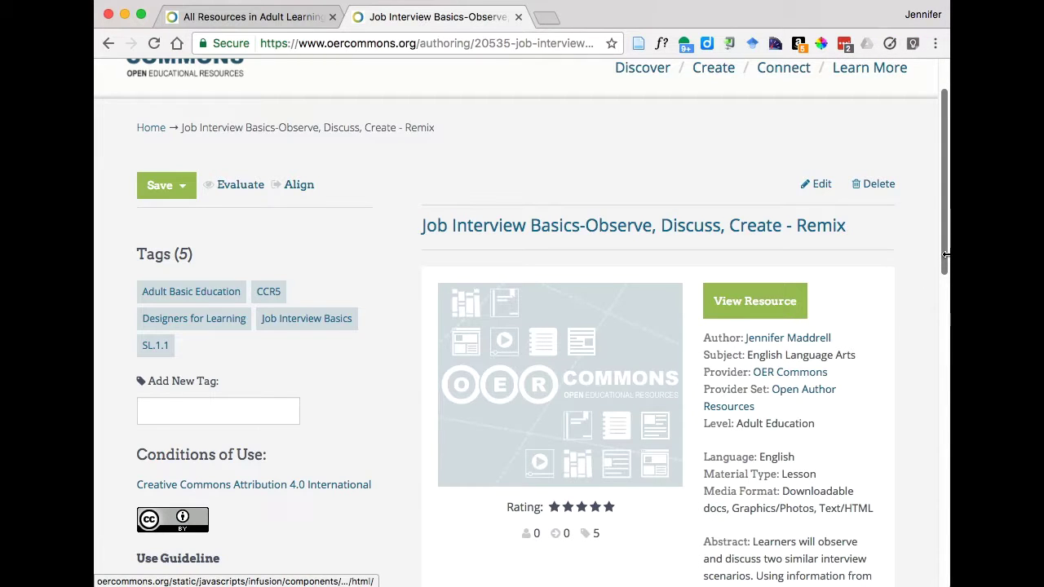
mouse_move(944, 255)
left_mouse_down()
mouse_move(935, 306)
mouse_move(932, 267)
left_mouse_up()
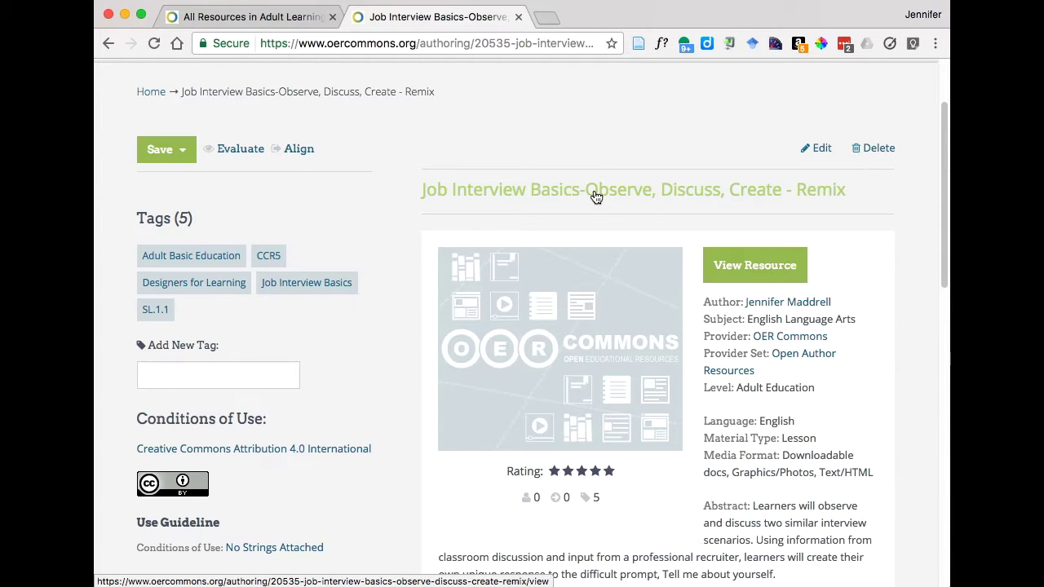
- Open the published lesson and view its Version History tracing back to the 2016 original
left_click(755, 266)
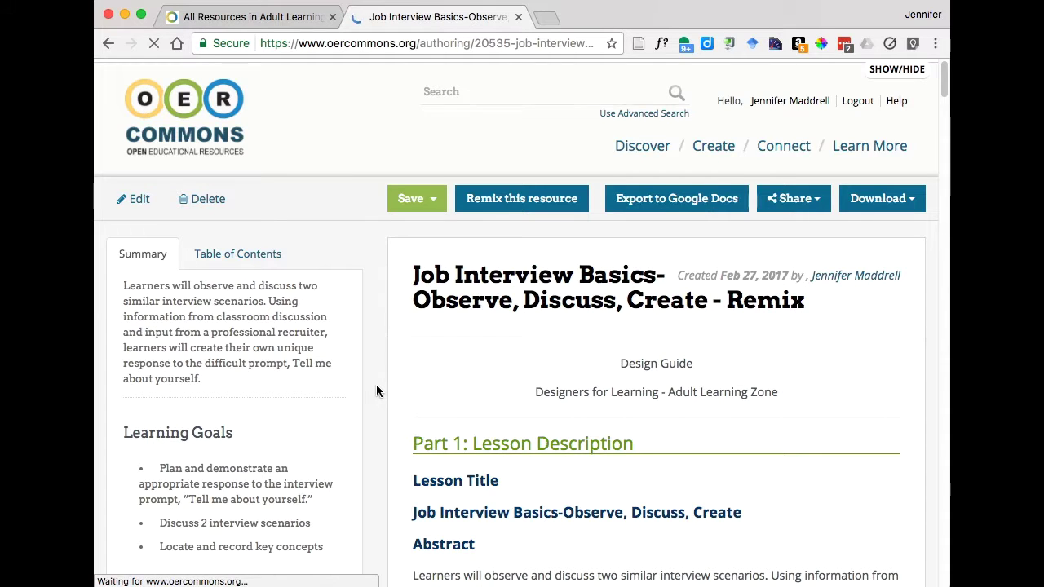
scroll(376, 391, "down", 5)
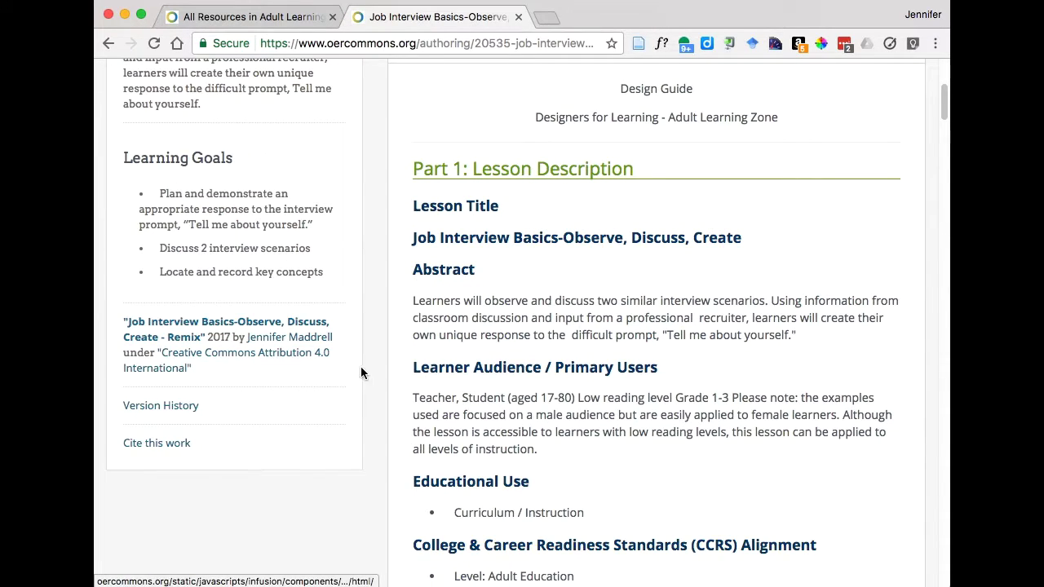
left_click(186, 410)
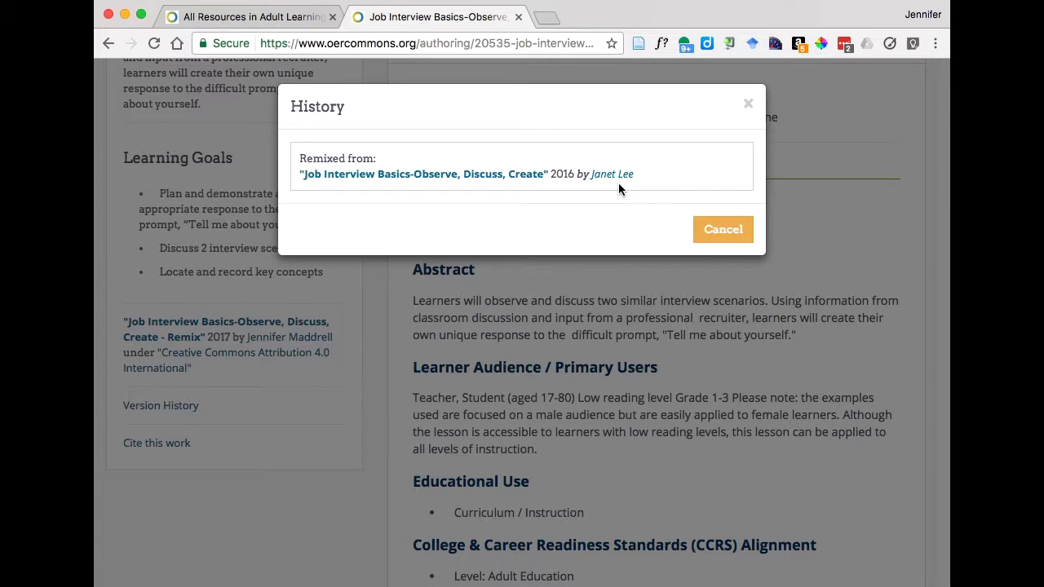
- Close the History dialog and return to the top of the 'Job Interview Basics-Observe, Discuss, Create - Remix' page
left_click(720, 234)
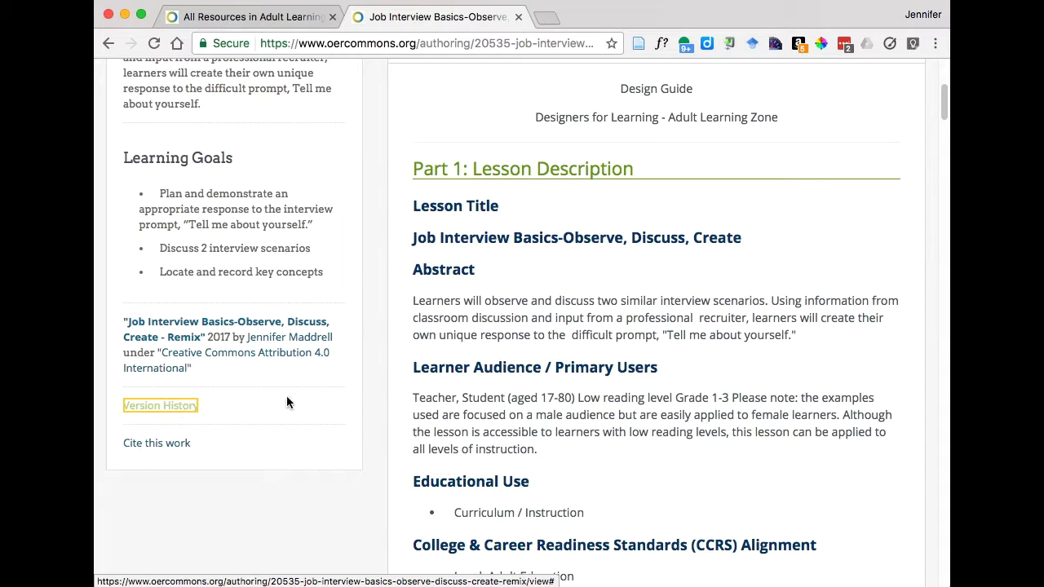
scroll(377, 387, "up", 3)
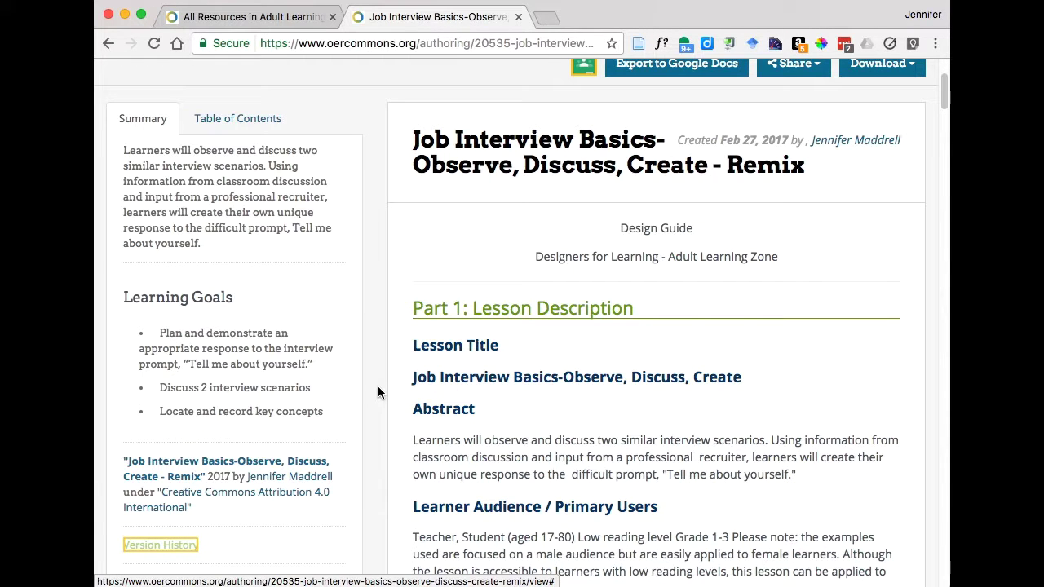
scroll(377, 392, "up", 3)
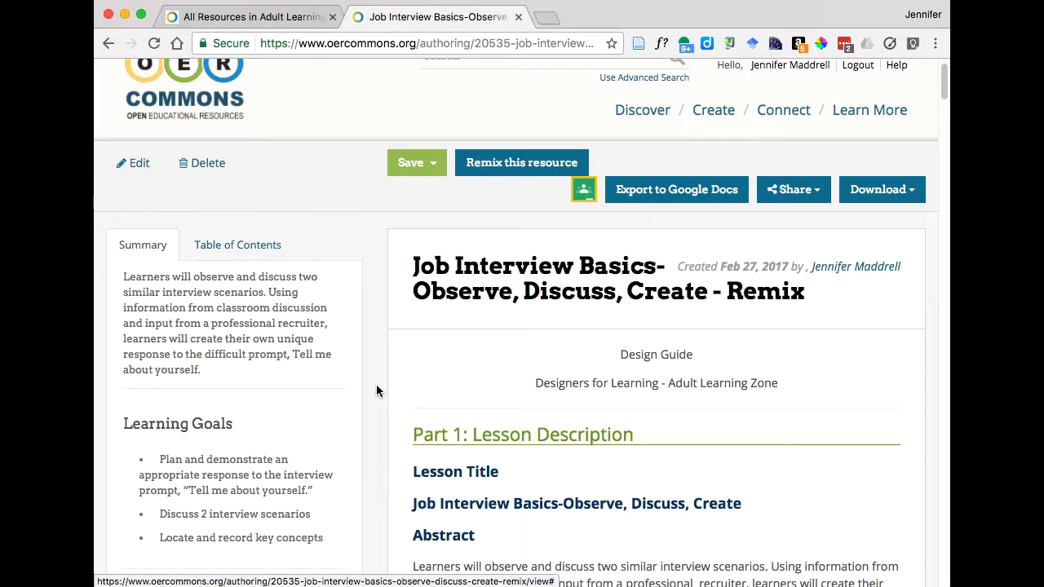
scroll(376, 390, "up", 1)
scroll(376, 391, "down", 1)
scroll(376, 391, "up", 1)
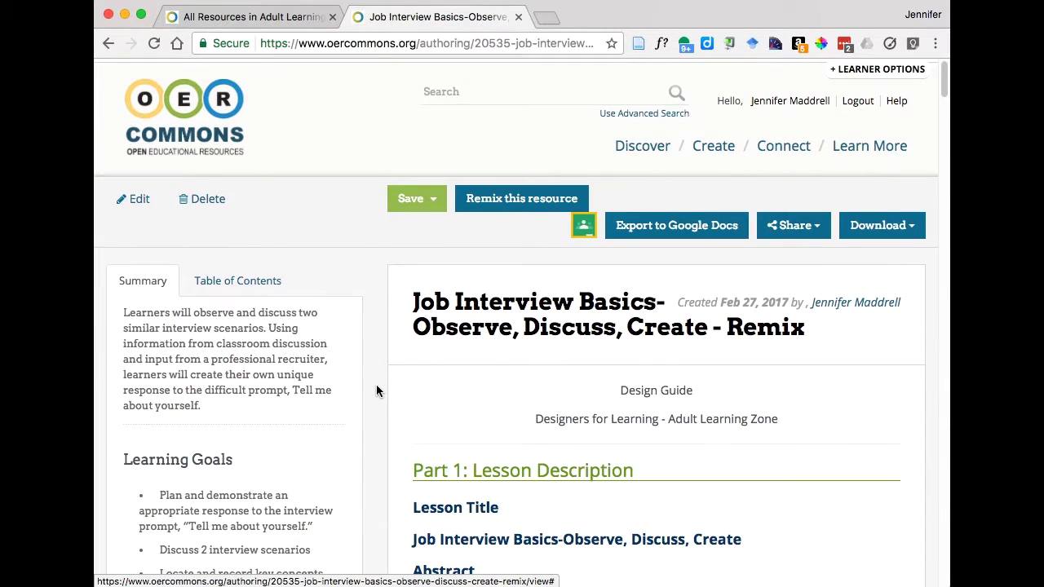